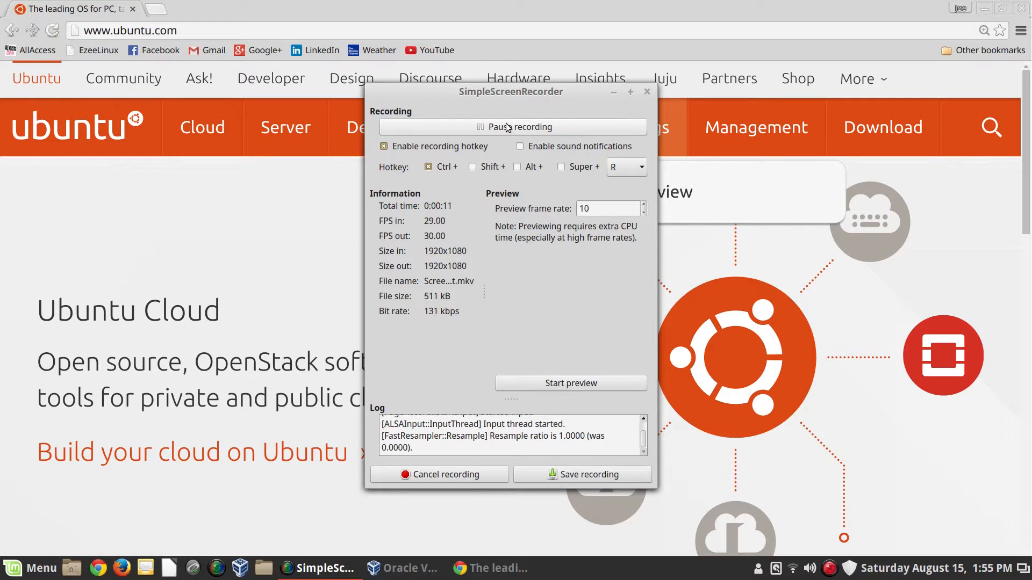
Minimize the screen recorder and open the Ubuntu Desktop download page from ubuntu.com's Download menu.
click(614, 93)
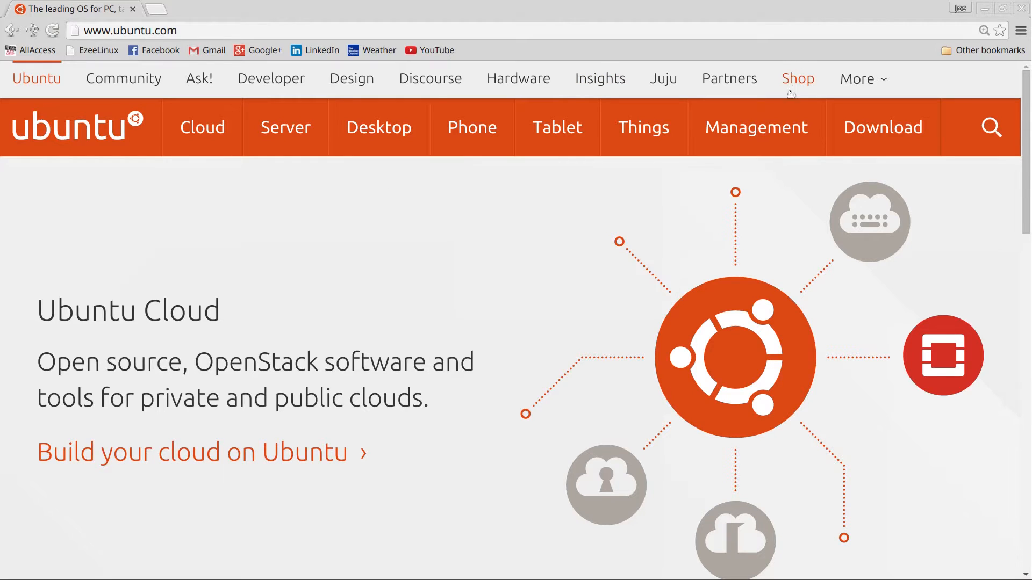
mouse_move(860, 141)
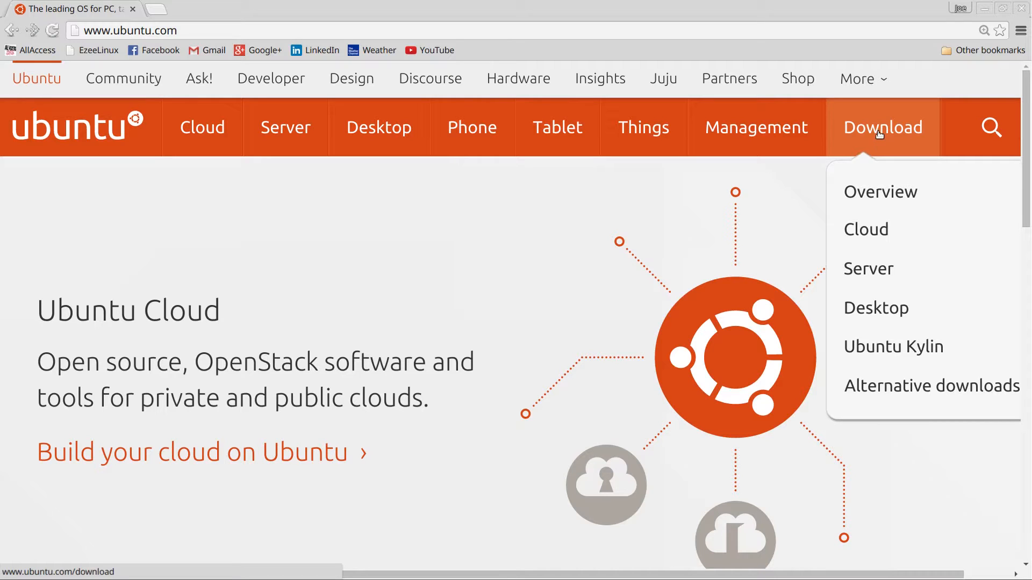
click(888, 313)
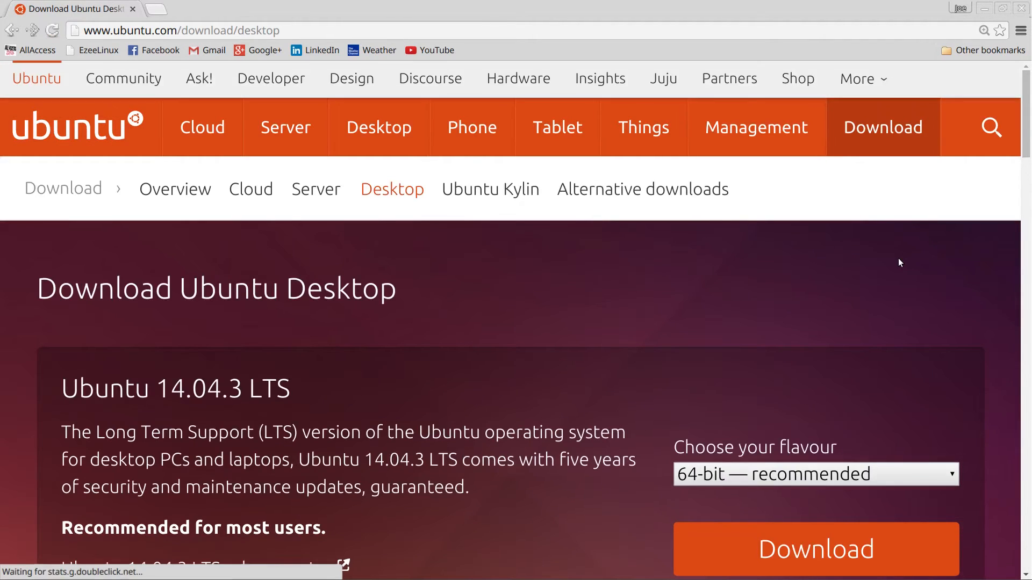
Go through 'Alternative downloads and torrents' to the Ubuntu 15.04 network installer download page.
scroll(903, 261, down, 4)
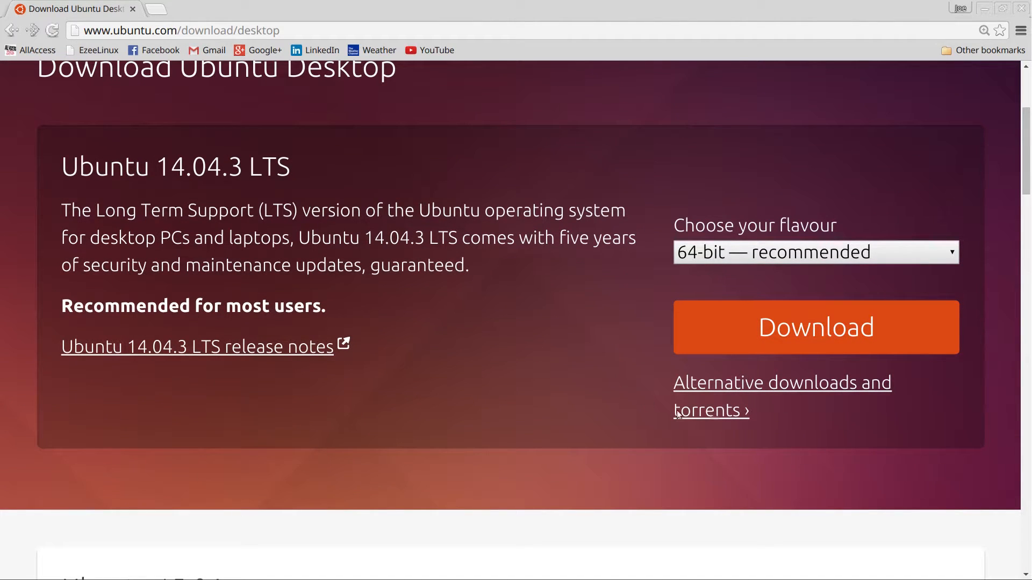
click(736, 392)
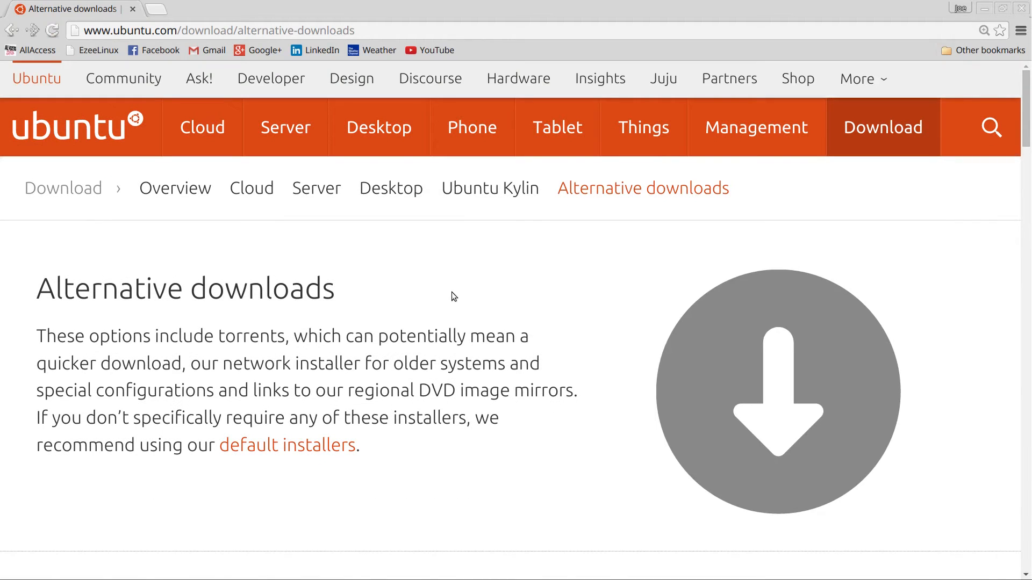
scroll(453, 296, down, 6)
scroll(451, 297, down, 5)
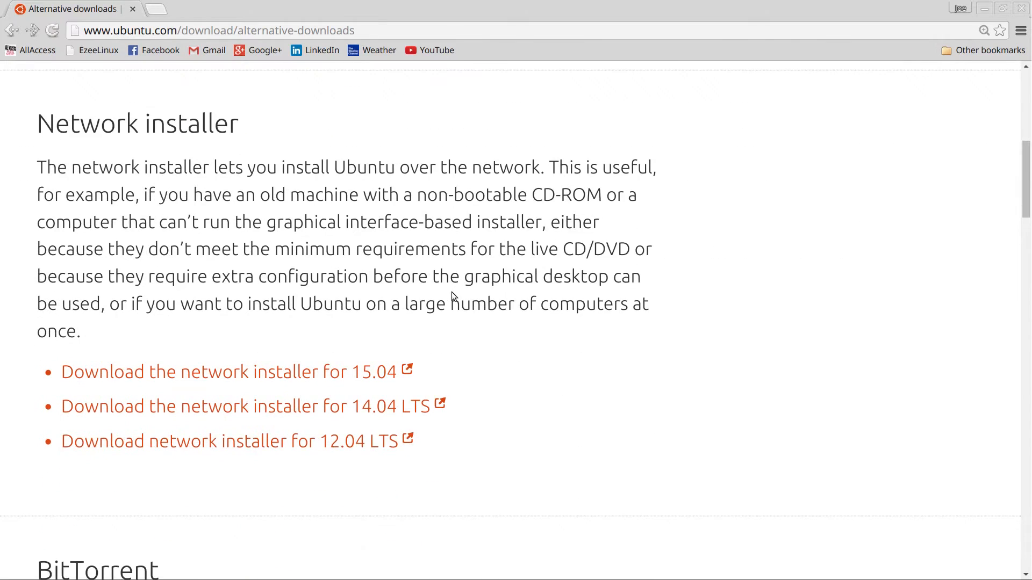
scroll(451, 296, down, 1)
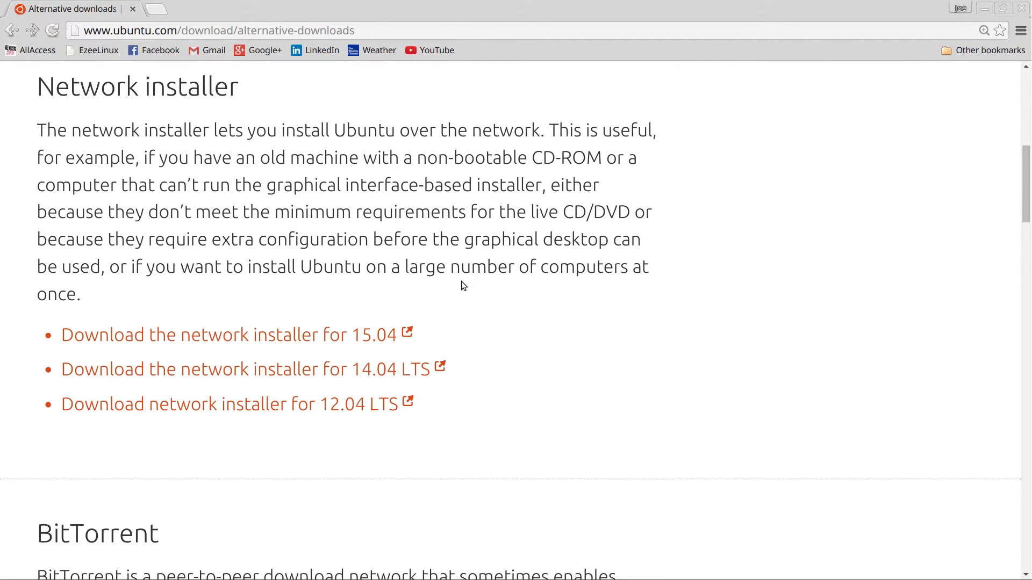
scroll(472, 286, down, 1)
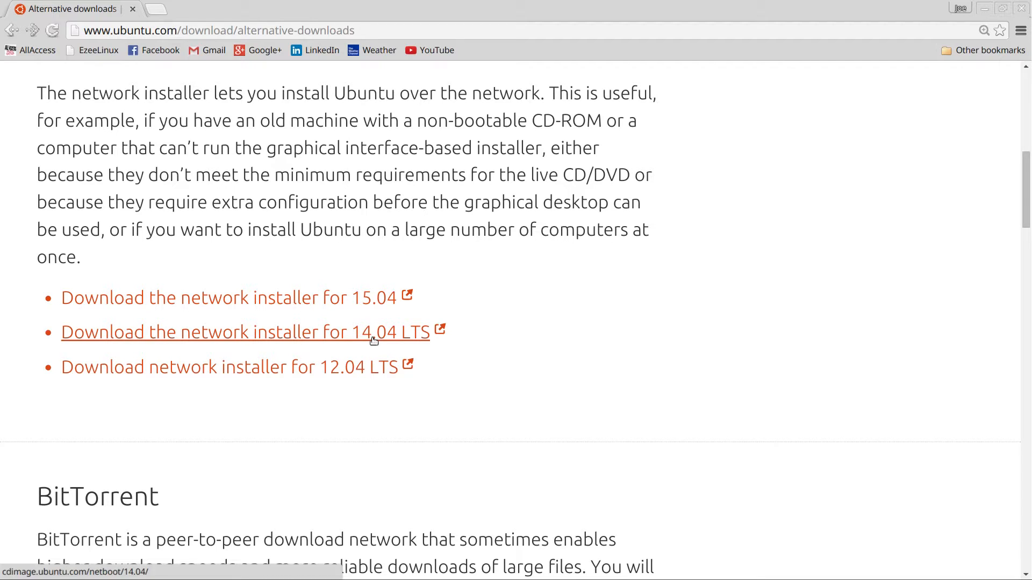
click(335, 305)
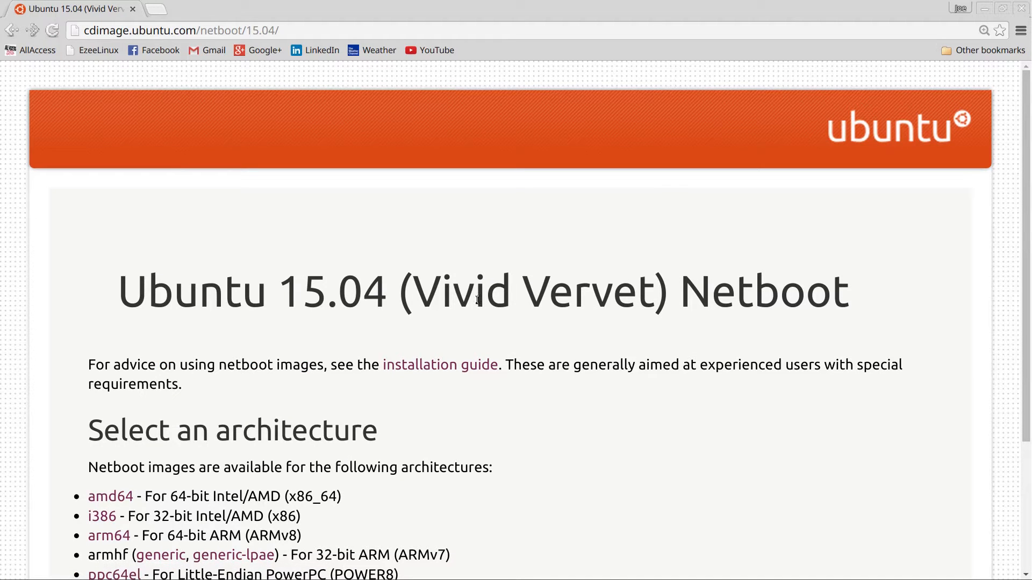
Open the amd64 netboot folder and scroll to mini.iso, netboot.tar.gz and boot.img.gz.
scroll(477, 301, down, 3)
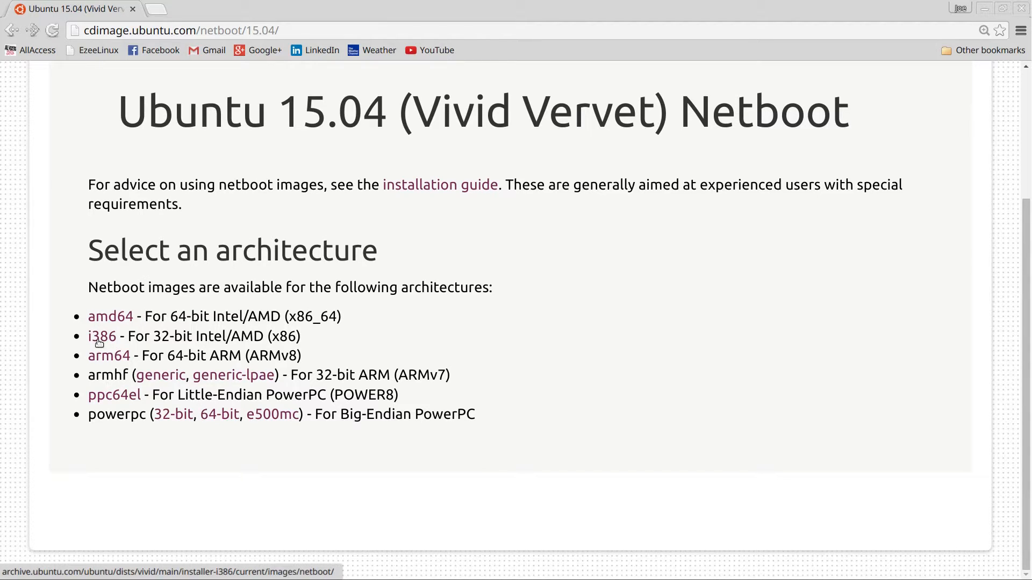
click(112, 316)
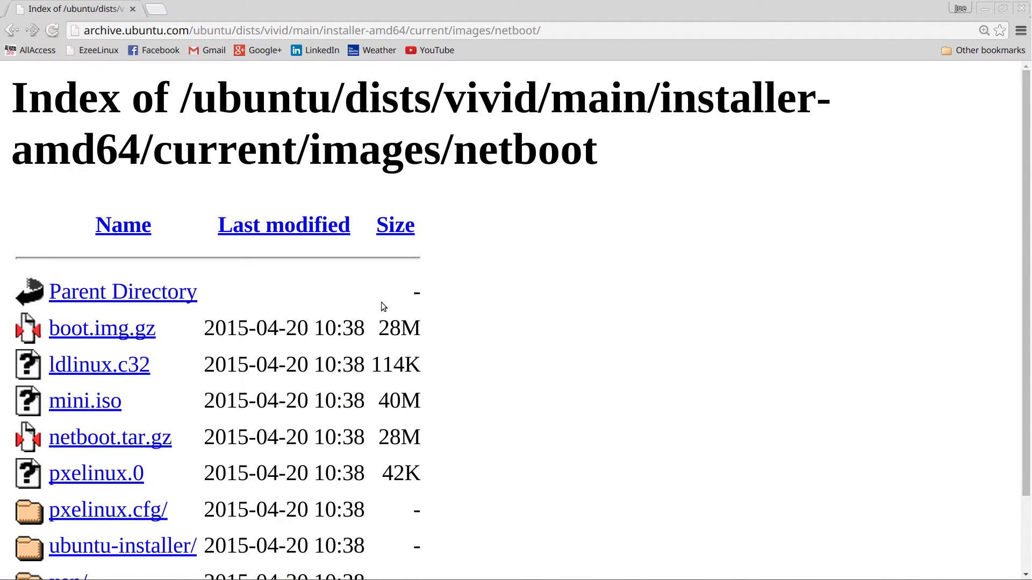
scroll(433, 301, down, 1)
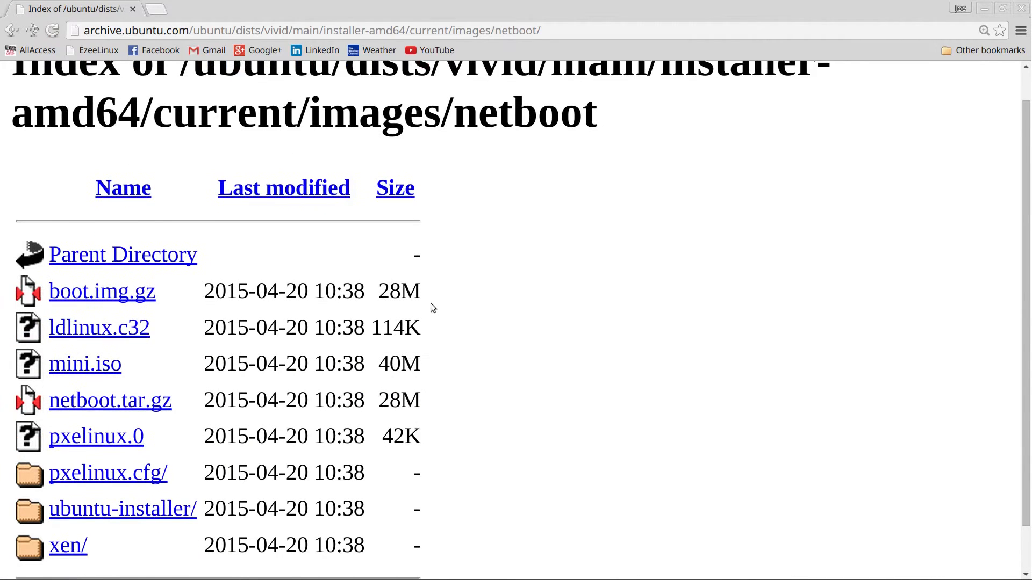
scroll(432, 305, down, 1)
scroll(430, 303, down, 1)
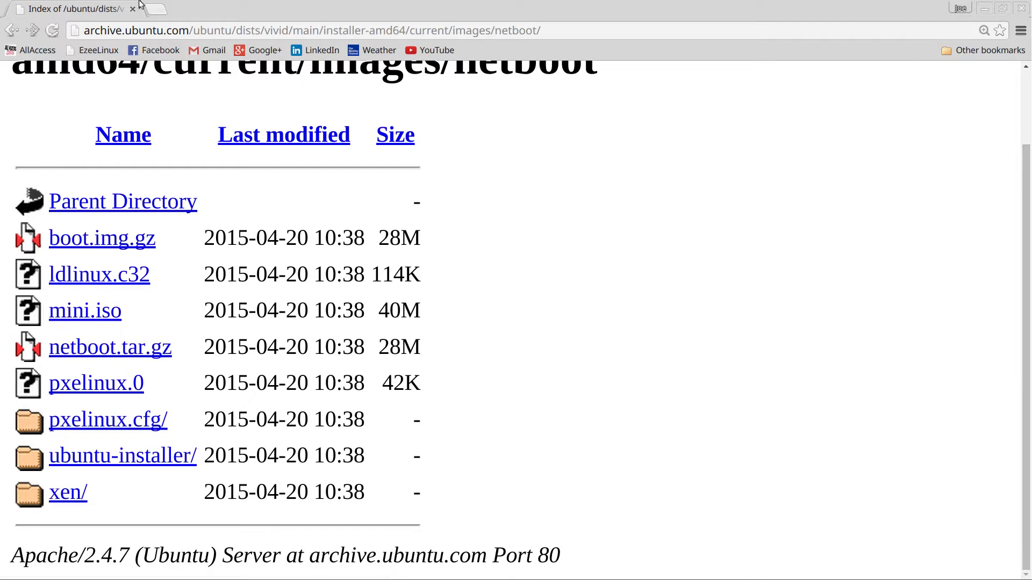
Go back four pages to the ubuntu.com homepage.
click(11, 32)
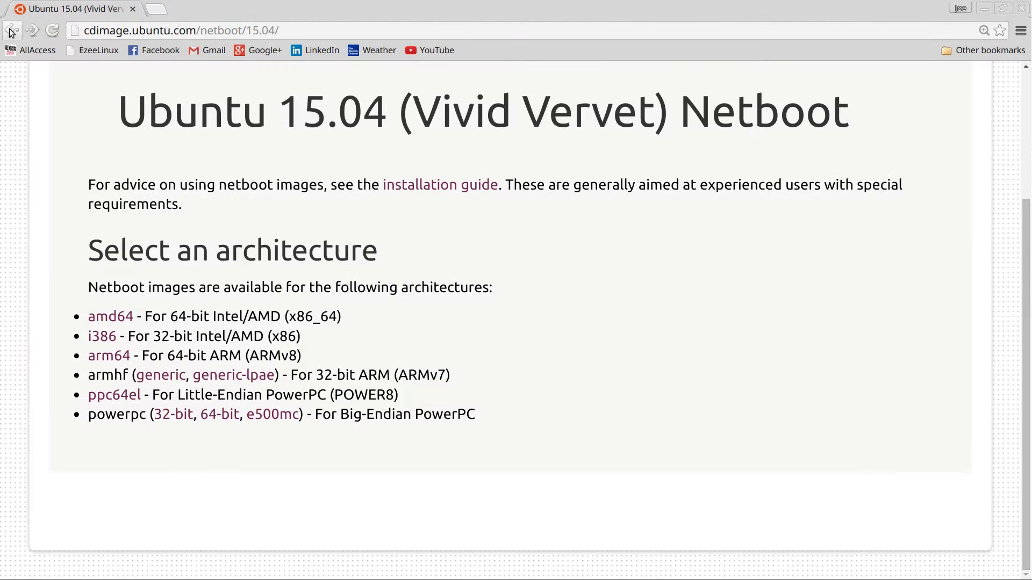
click(11, 31)
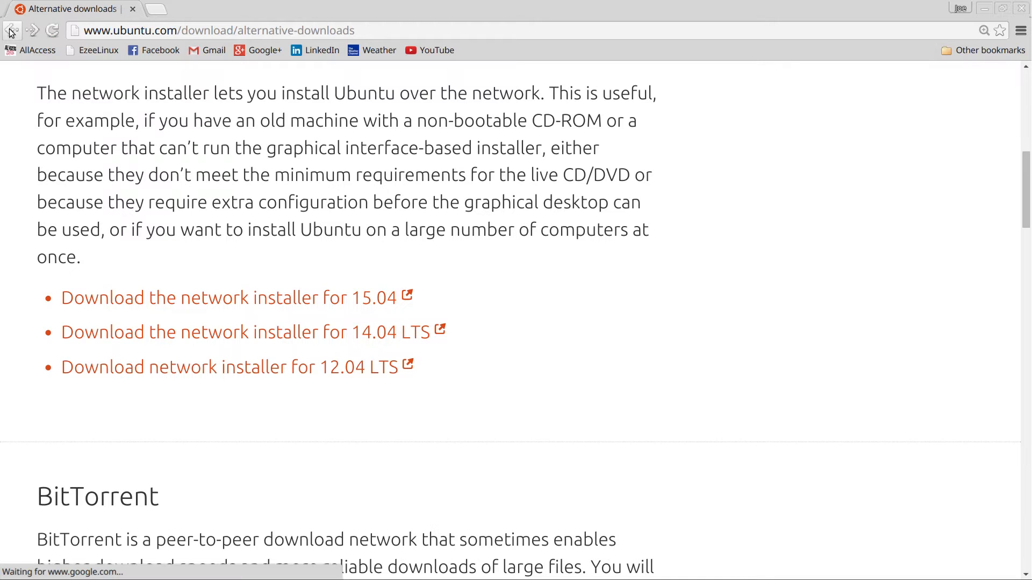
click(11, 31)
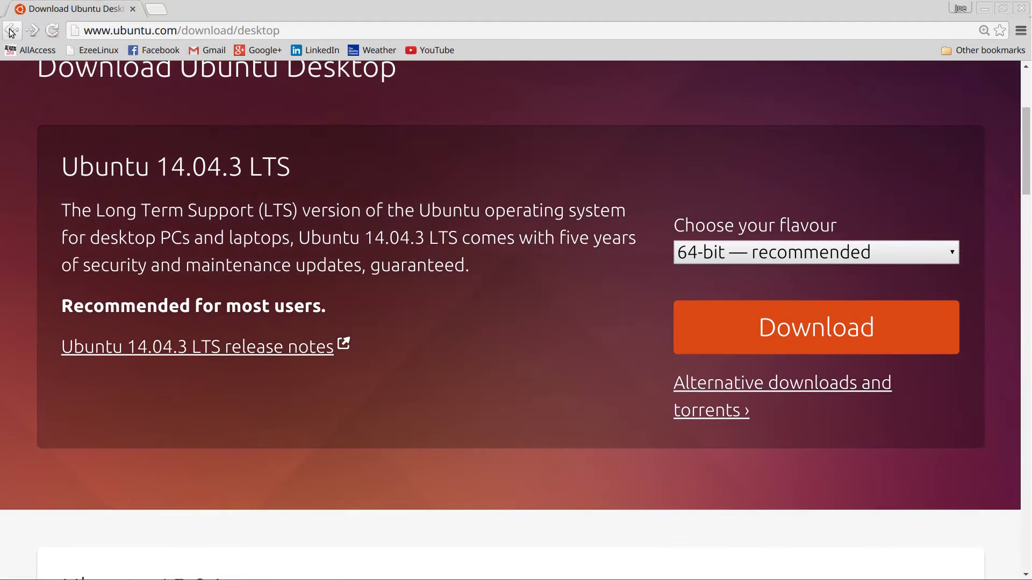
click(11, 31)
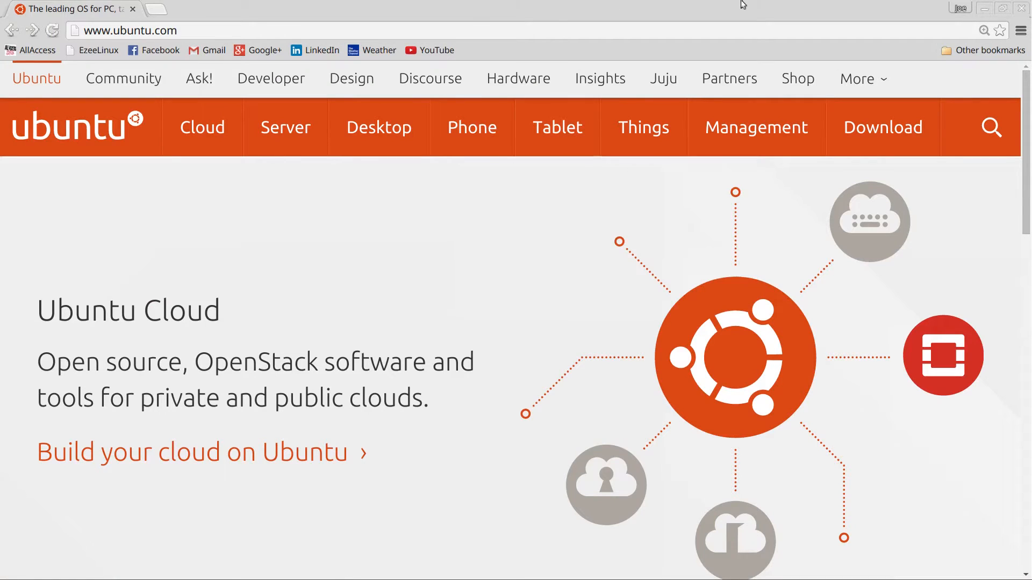
Open the Ubuntu Server 14.04.3 LTS download page from the Download menu and scroll through it.
mouse_move(914, 127)
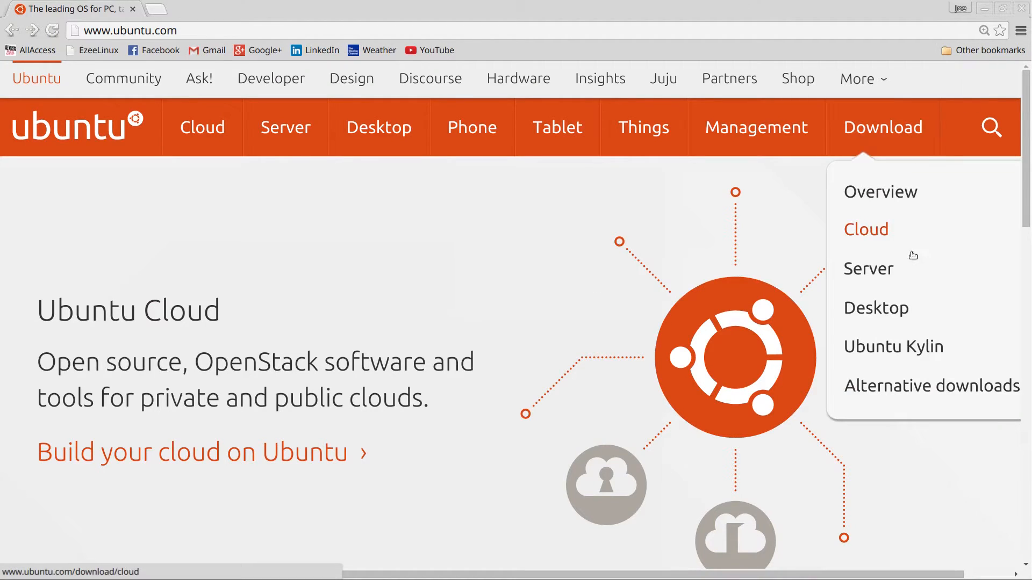
click(908, 270)
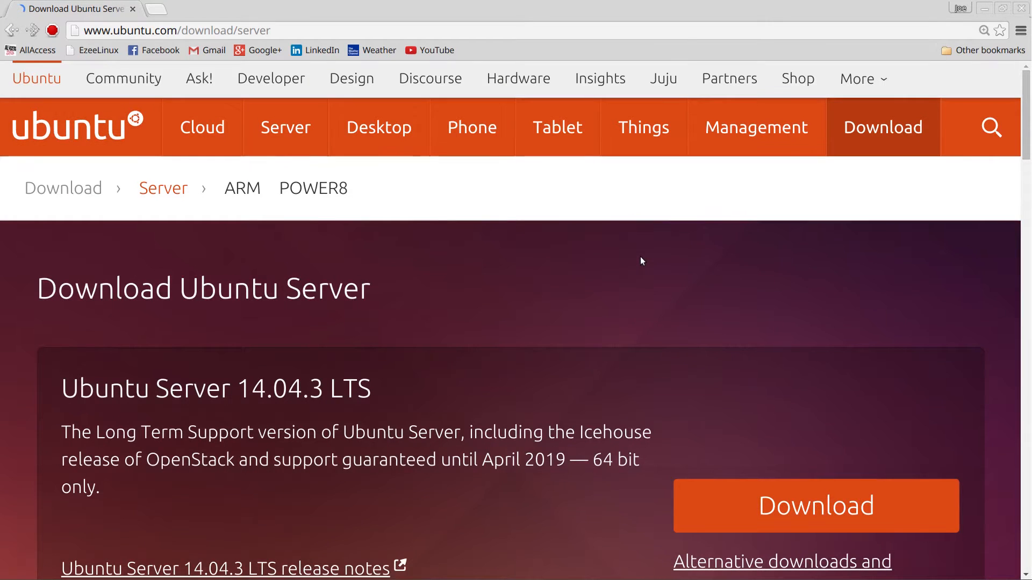
scroll(640, 258, down, 2)
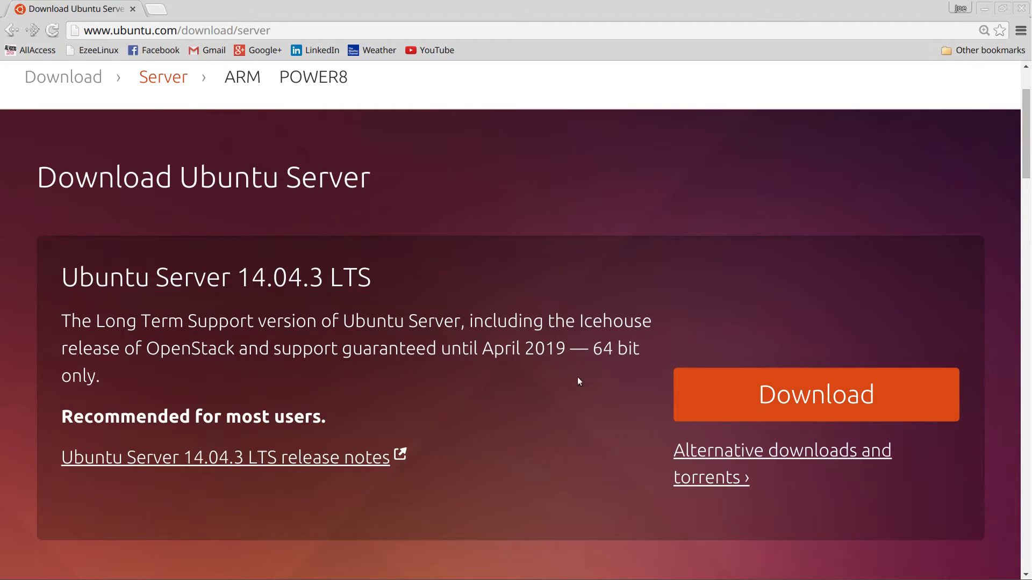
scroll(623, 379, down, 3)
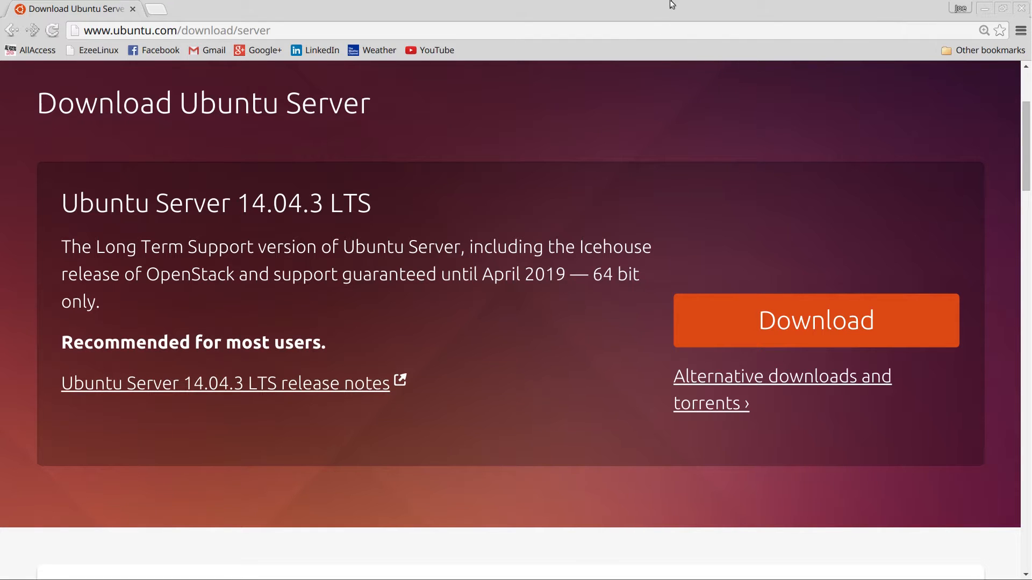
Close Chrome and start the Xubuntu virtual machine from VirtualBox Manager.
click(1022, 8)
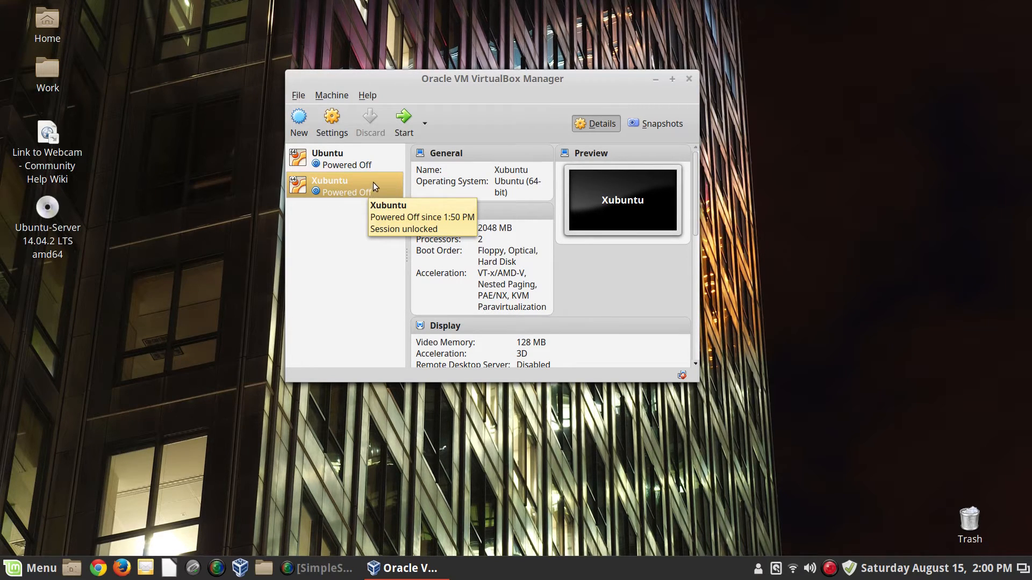
click(407, 132)
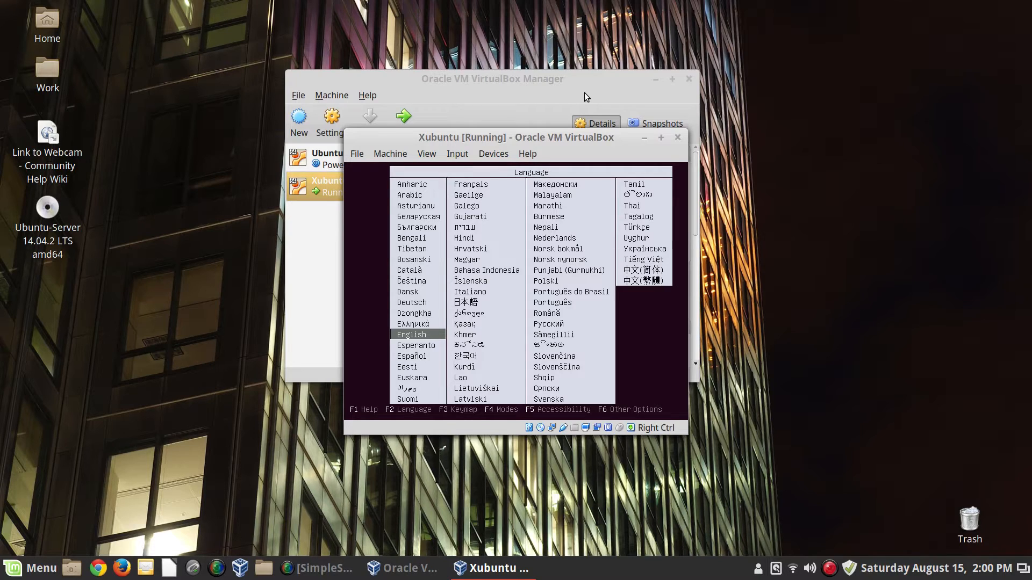
Keep English as the boot language and choose Install Ubuntu Server in the Xubuntu VM.
click(788, 166)
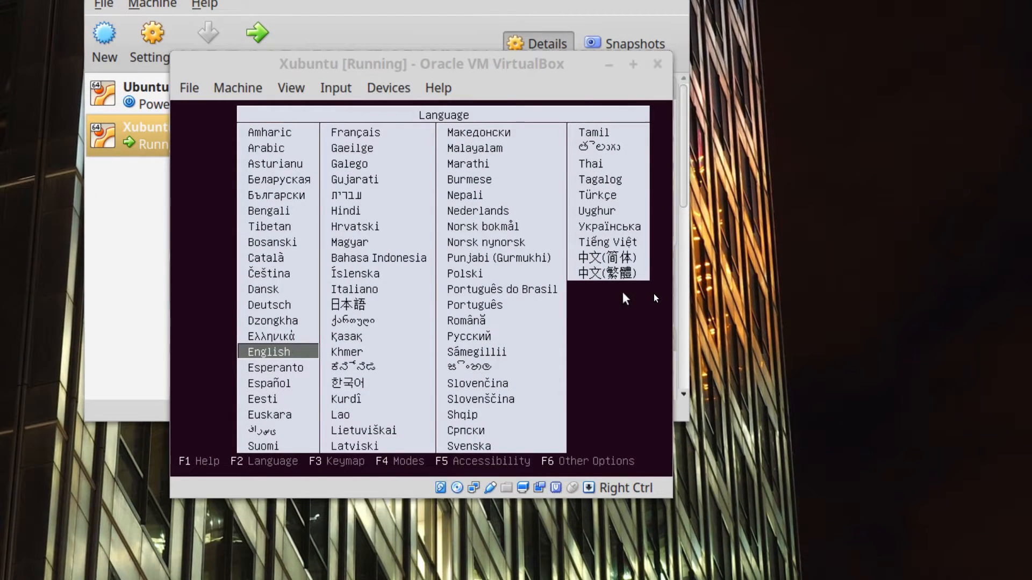
click(623, 293)
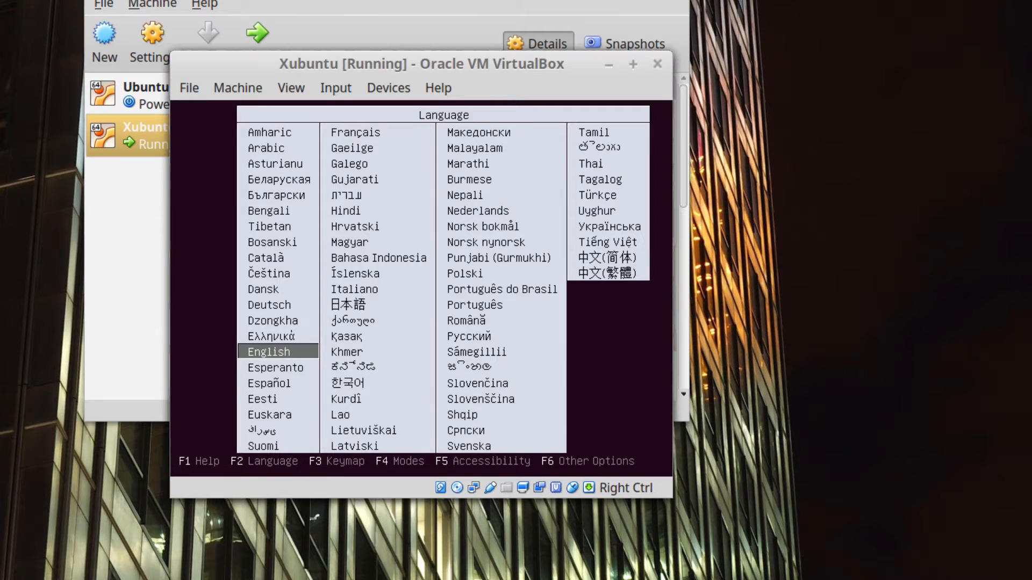
key(Return)
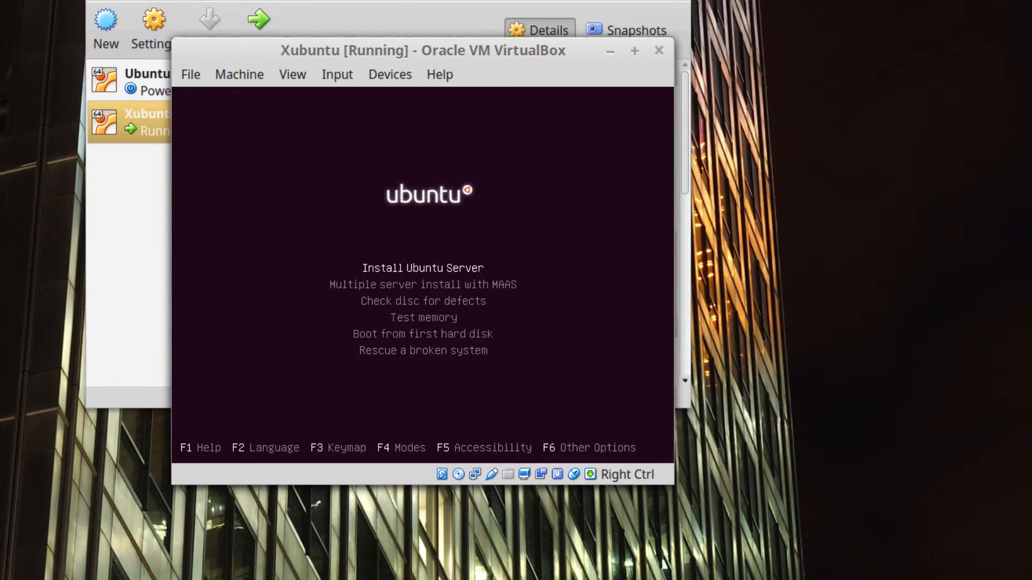
key(Return)
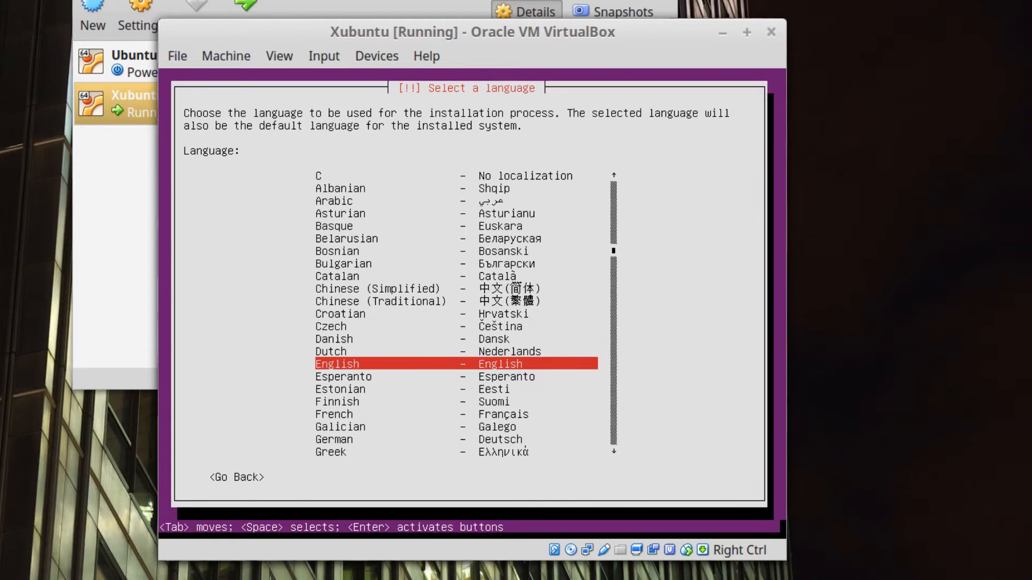
Choose English and United States, skip keyboard detection, and pick the English (US) layout.
key(Return)
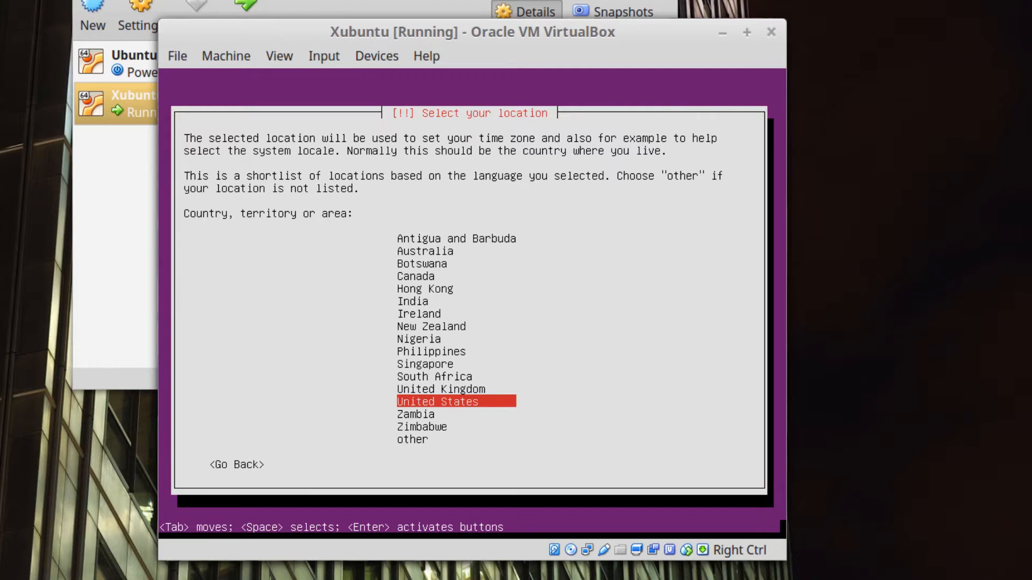
key(Return)
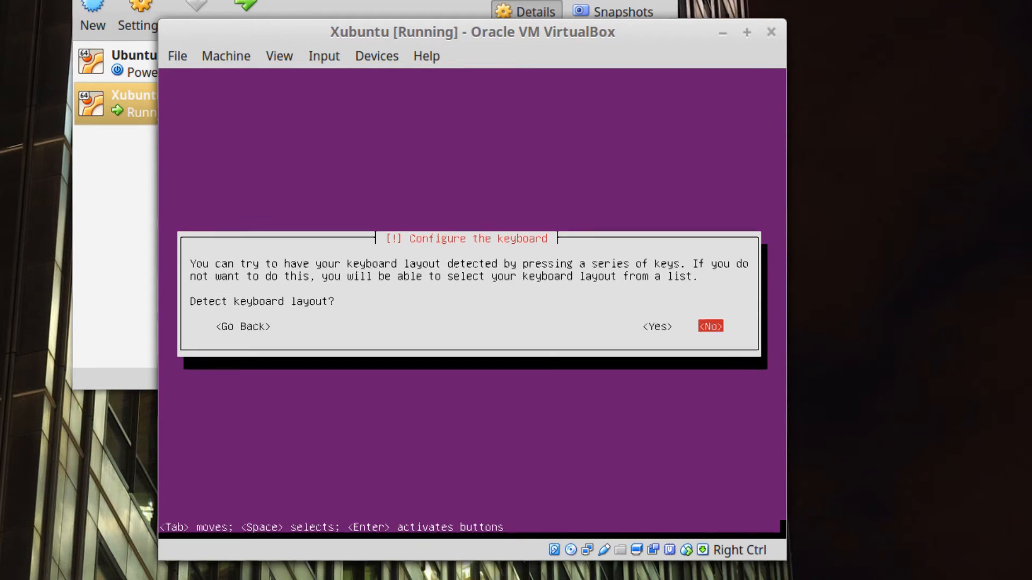
key(Return)
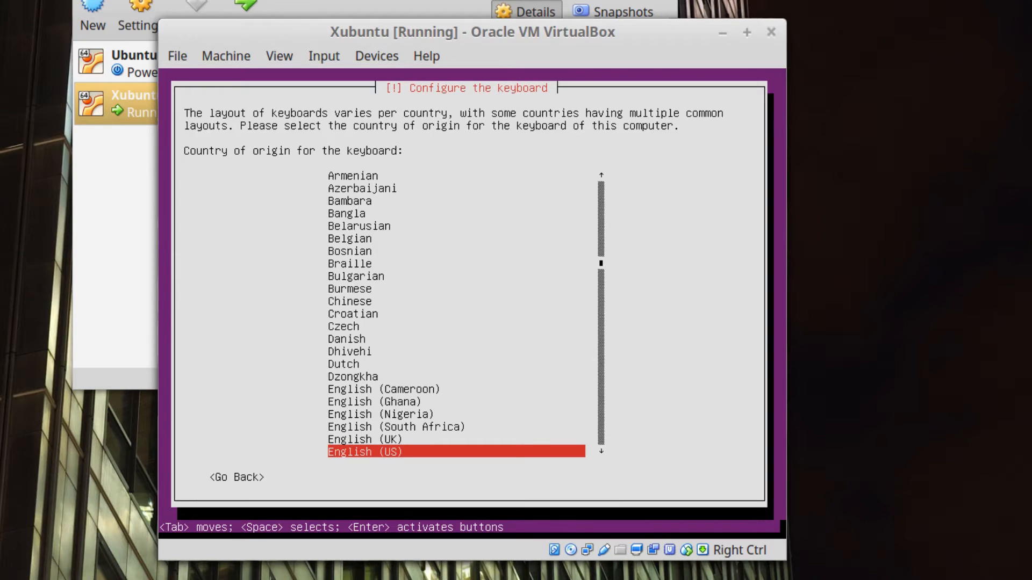
key(Return)
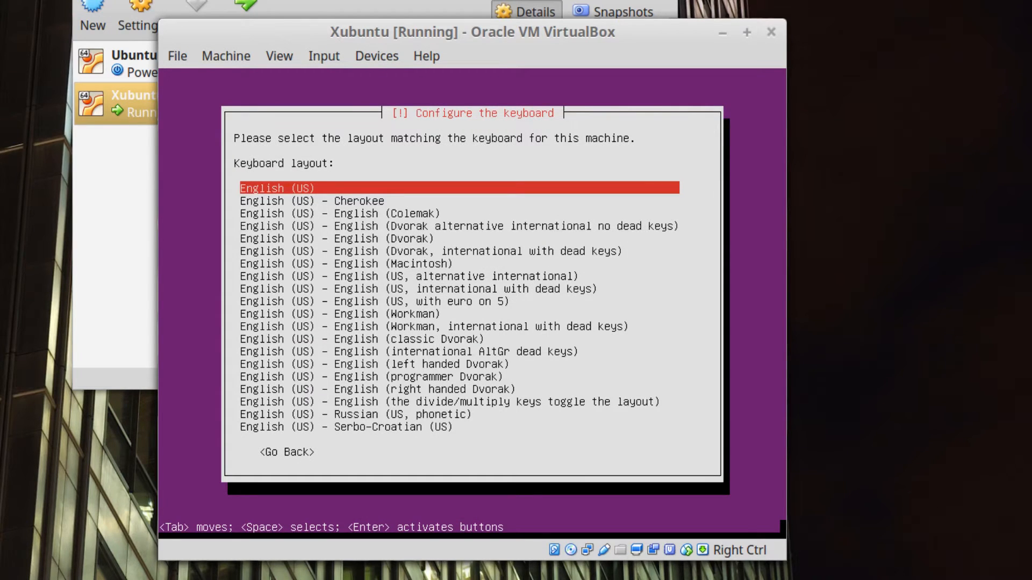
key(Return)
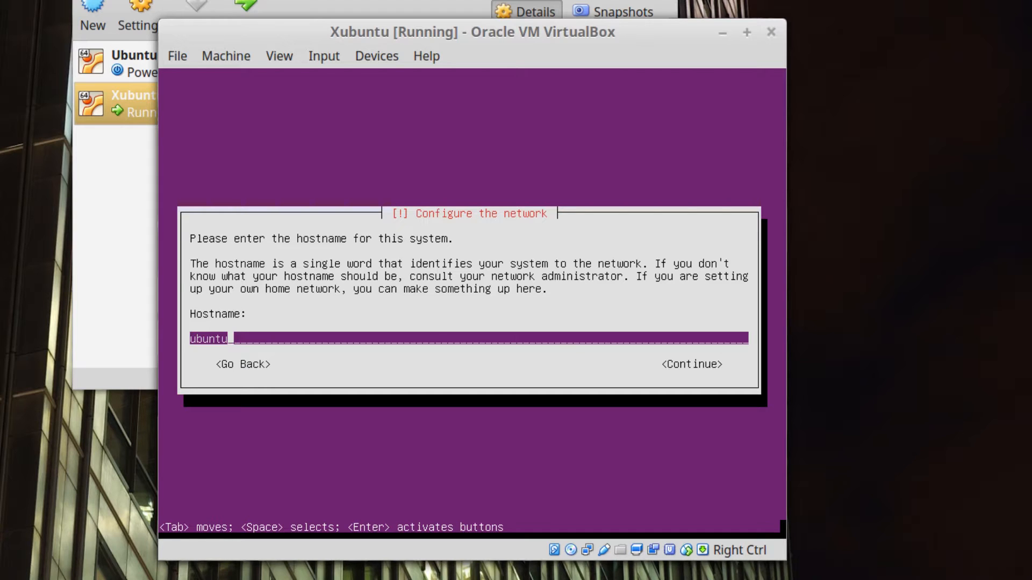
Replace the default 'ubuntu' hostname with the user's custom Xubuntu VM hostname.
key(BackSpace)
key(BackSpace)
key(BackSpace)
key(BackSpace)
key(BackSpace)
key(BackSpace)
text(joe-xubuntu-vm)
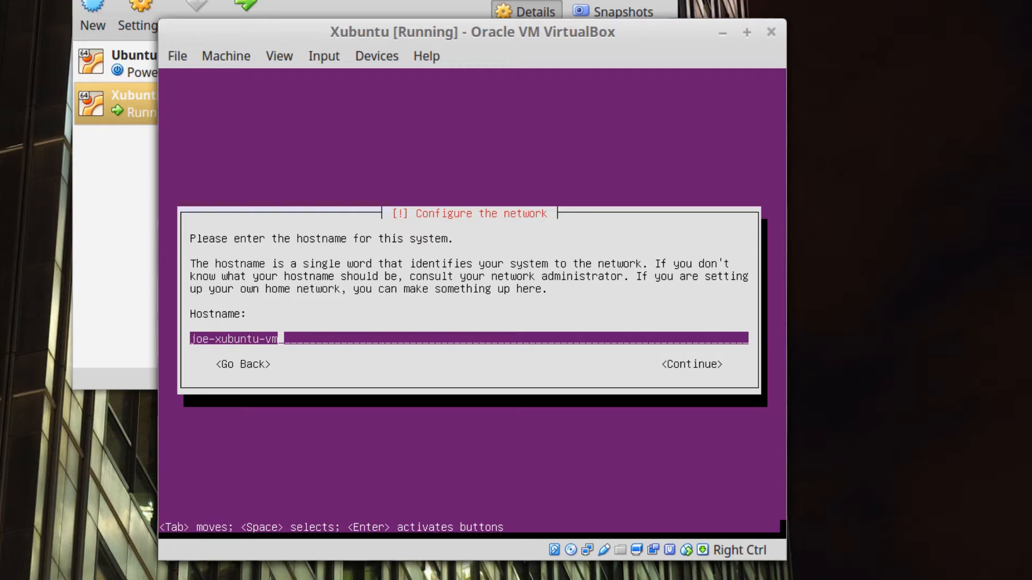
key(Return)
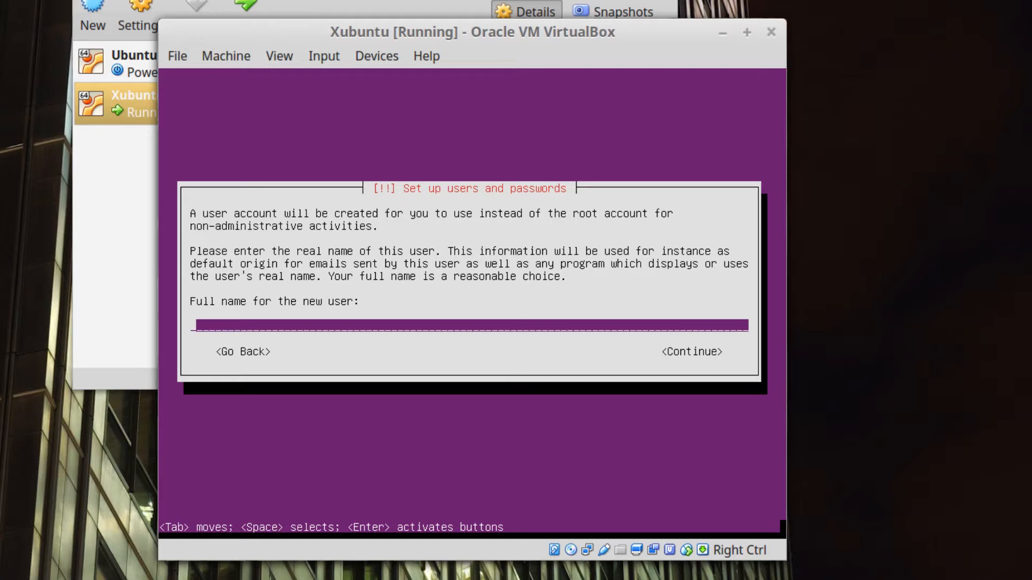
Enter the new user's full name and accept the suggested username.
text(Joe Collins)
key(Tab)
key(Return)
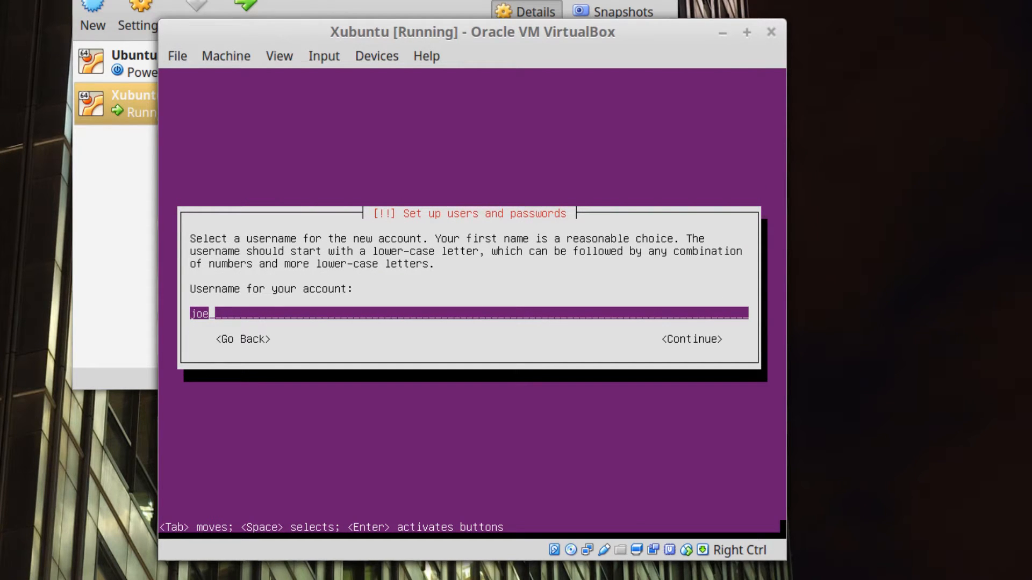
key(Return)
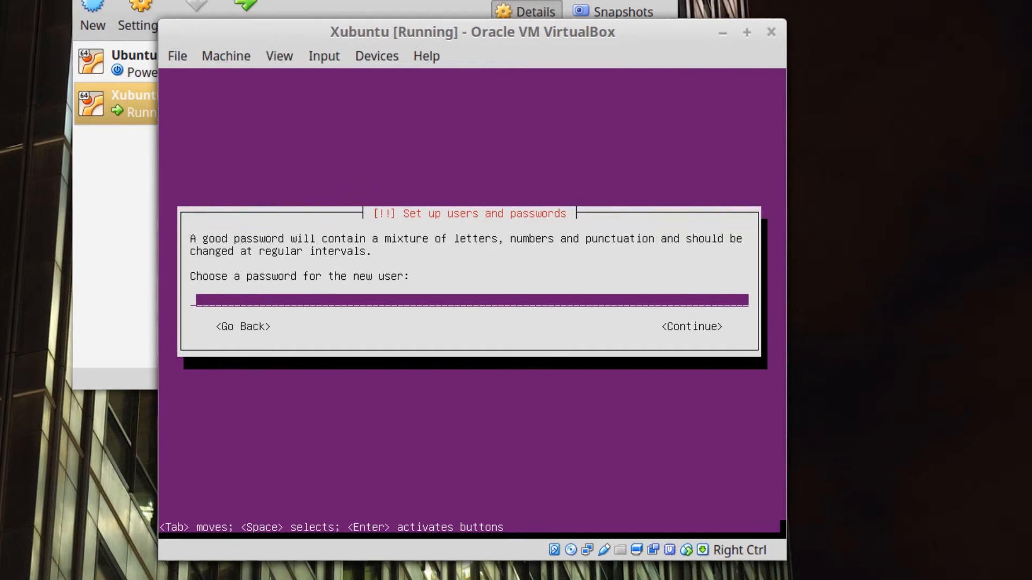
Set and confirm the account password, keep it despite being weak, and answer Yes to home encryption.
text(******)
key(Return)
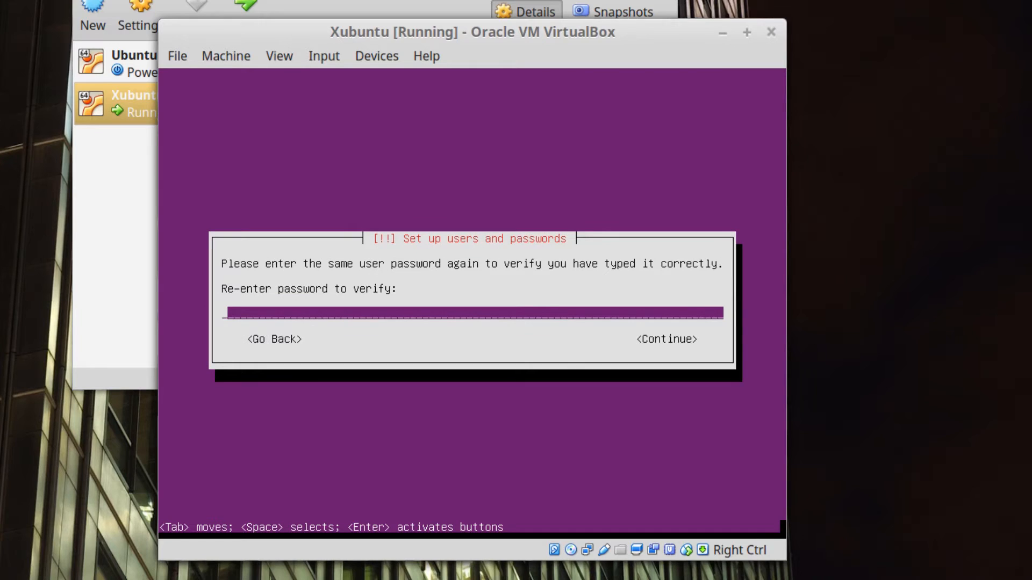
text(******)
key(Return)
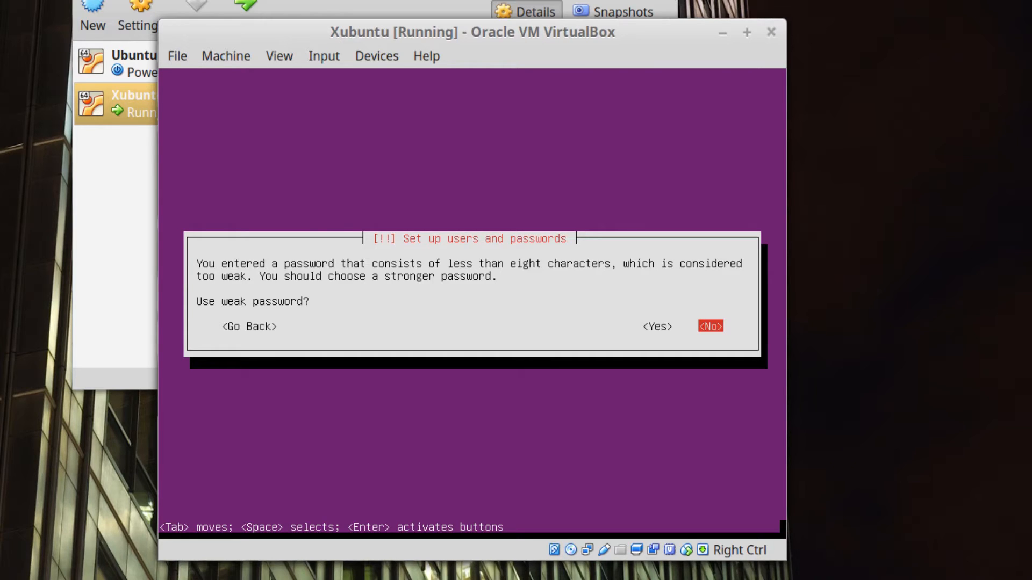
key(Left)
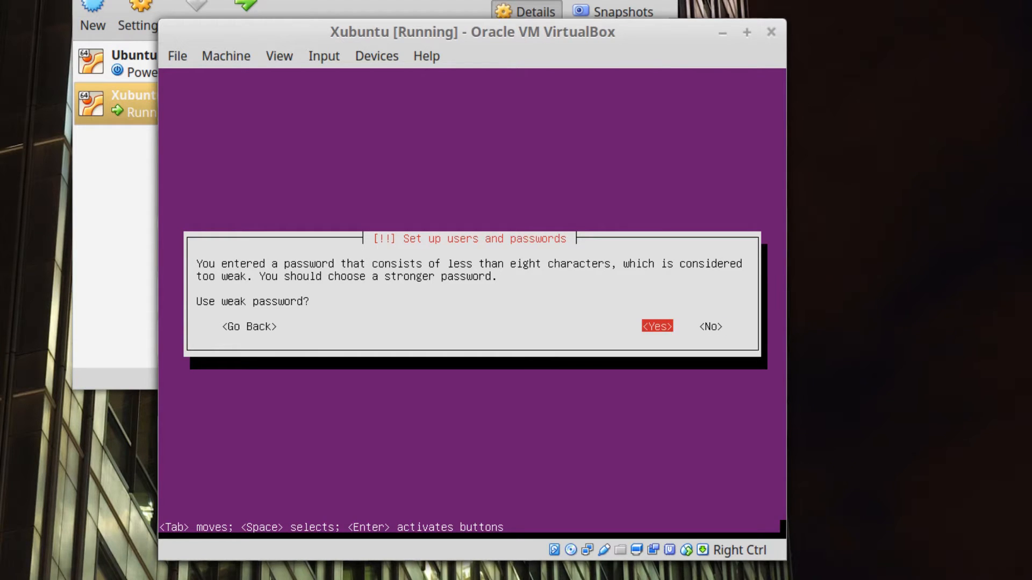
key(Return)
key(Left)
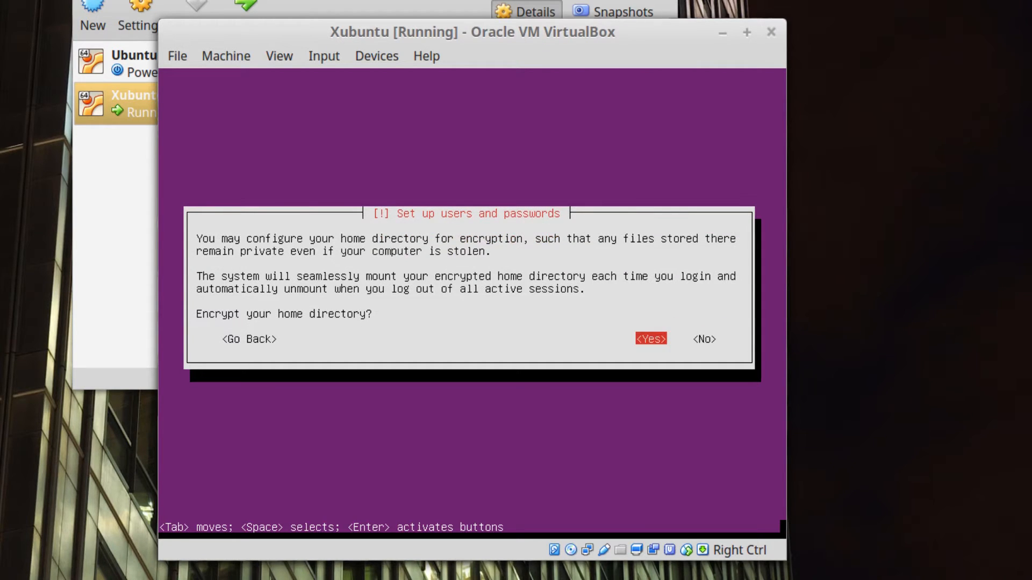
key(Return)
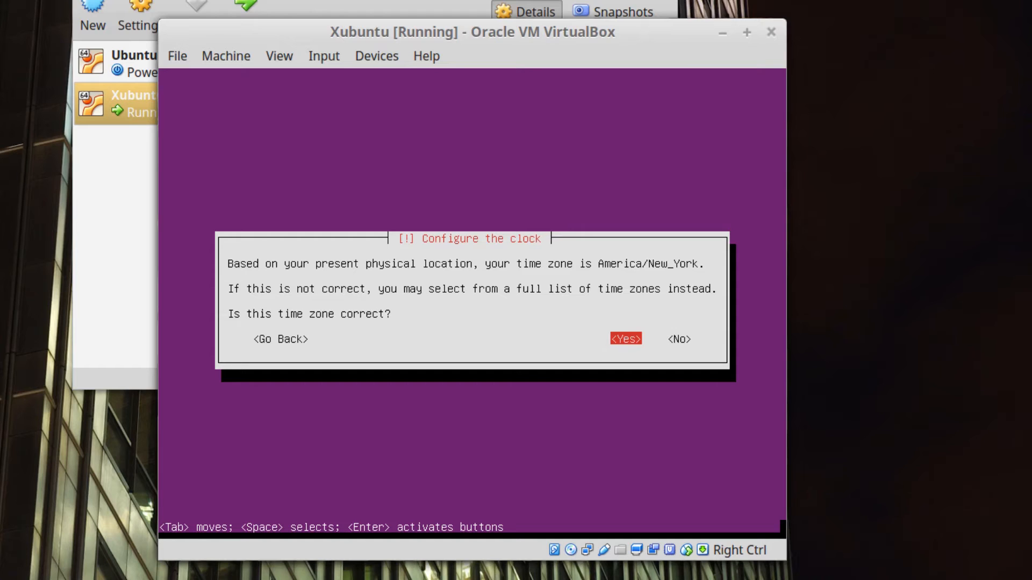
Accept the detected America/New_York time zone on the Configure the clock screen.
key(Return)
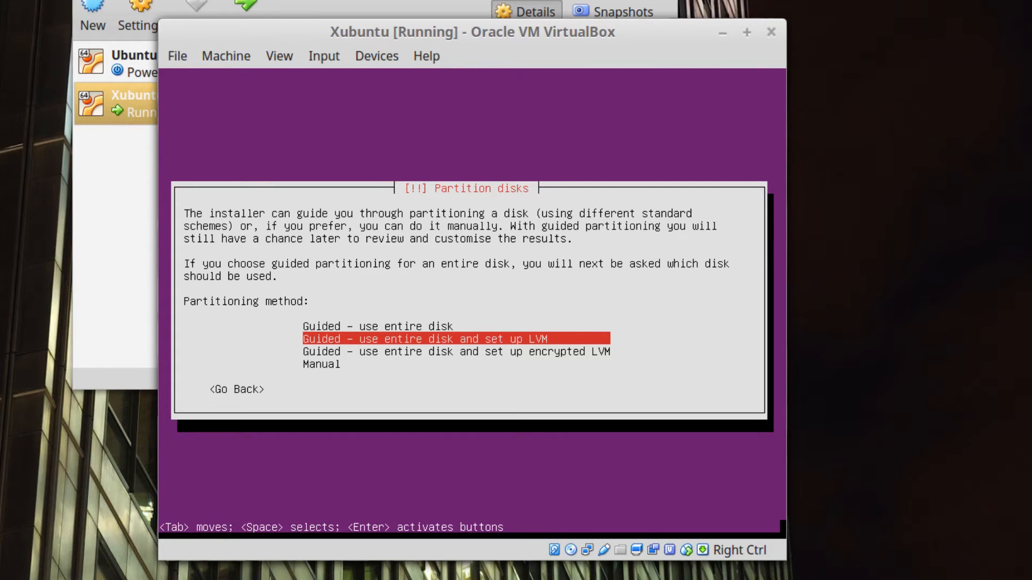
Move the partitioning method selection down toward Manual.
key(Down)
key(Down)
Choose Manual partitioning, select the 44.8 GB SCSI3 (sda) disk and switch the partition-table answer to Yes.
key(Return)
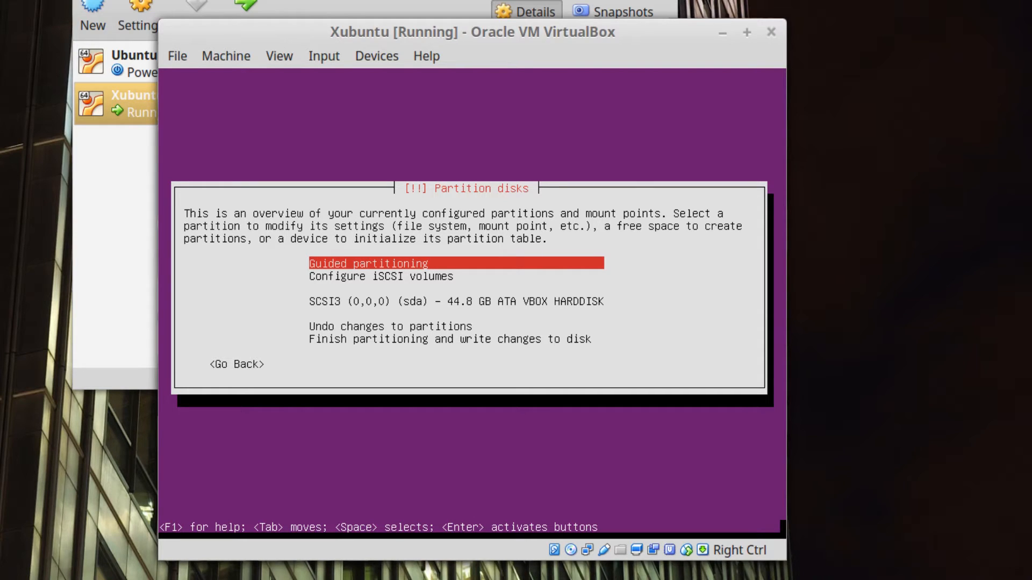
key(Down)
key(Down)
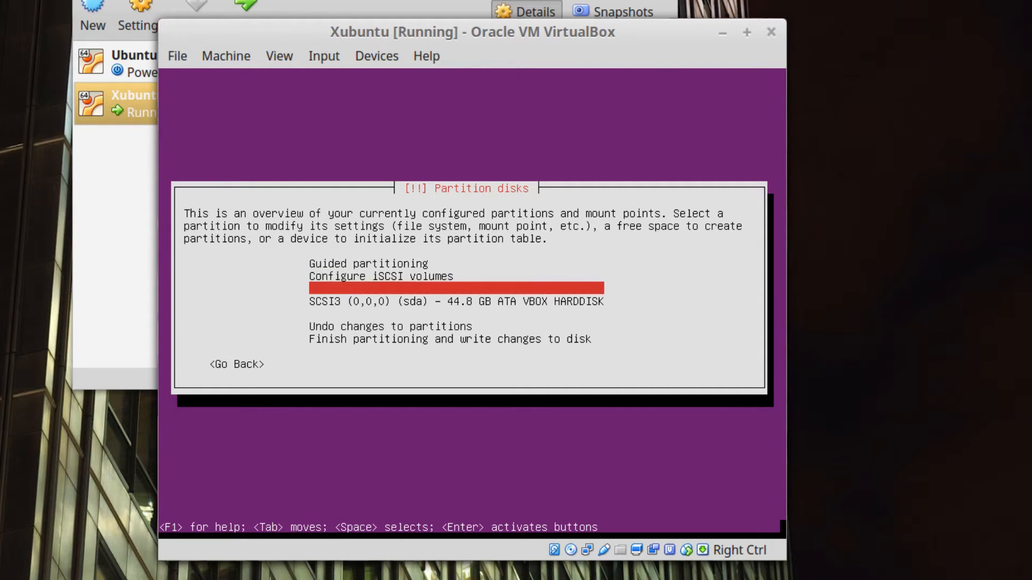
key(Return)
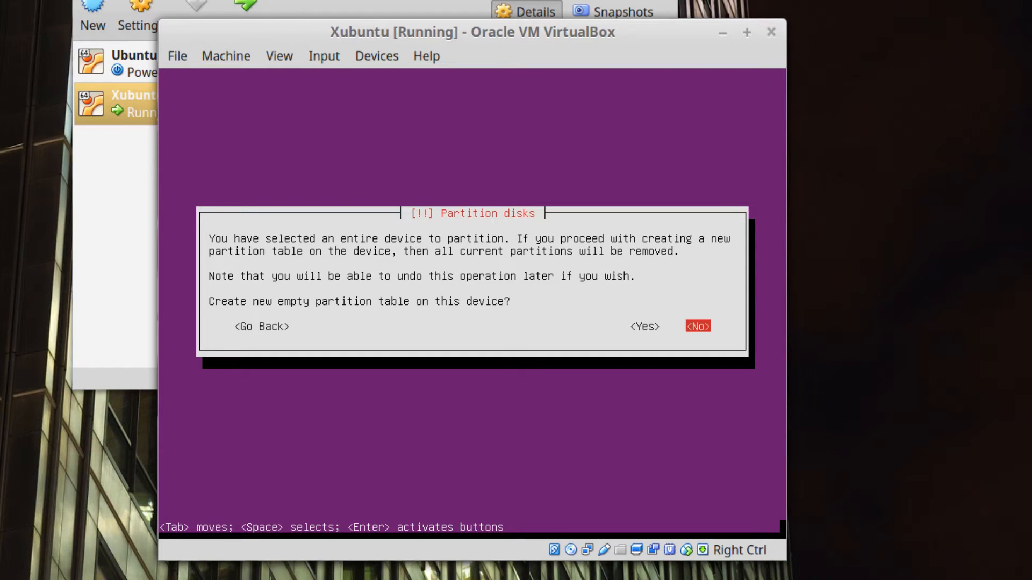
key(Left)
Confirm the empty partition table on sda, then create a new partition in the 44.8 GB free space.
key(Return)
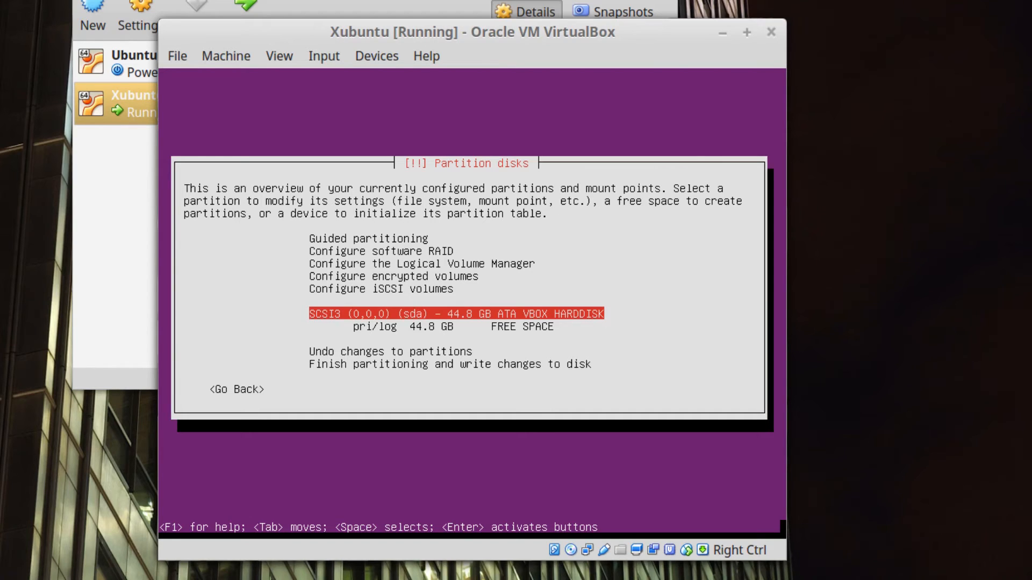
key(Down)
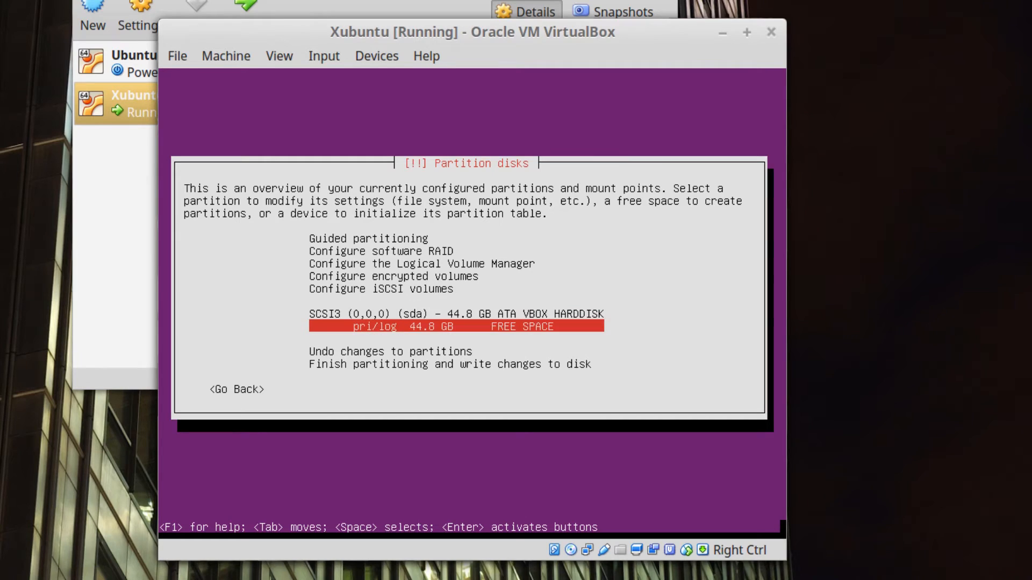
key(Return)
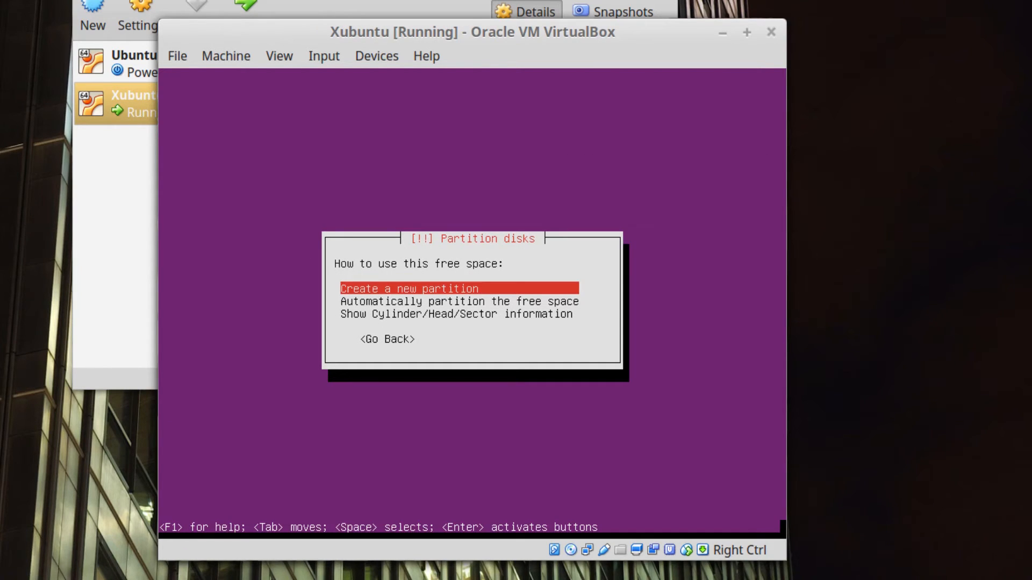
key(Return)
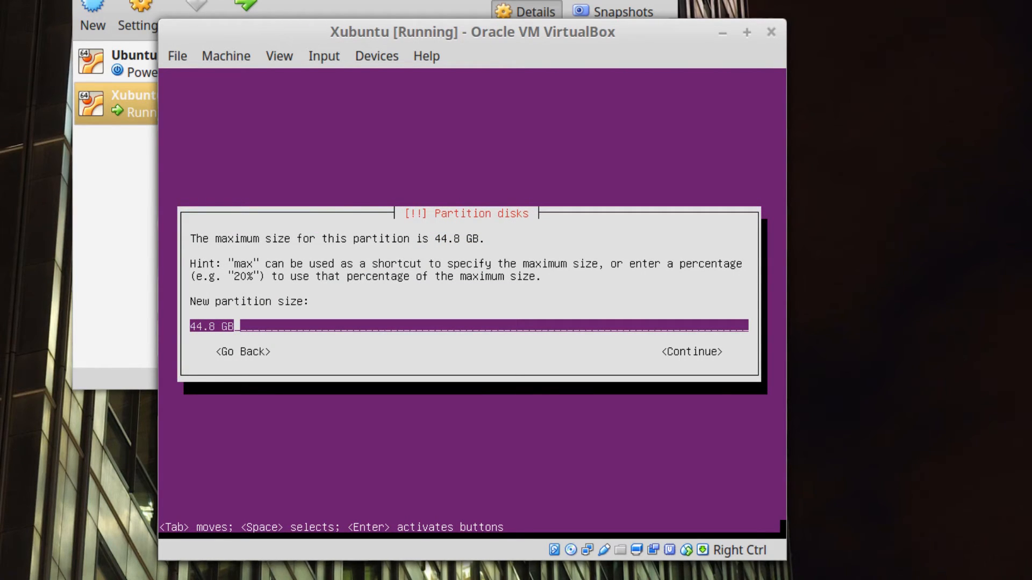
Create a 15 GB primary partition at the beginning of the free space.
key(BackSpace)
key(BackSpace)
key(BackSpace)
key(BackSpace)
key(BackSpace)
key(BackSpace)
key(BackSpace)
text(15 GB)
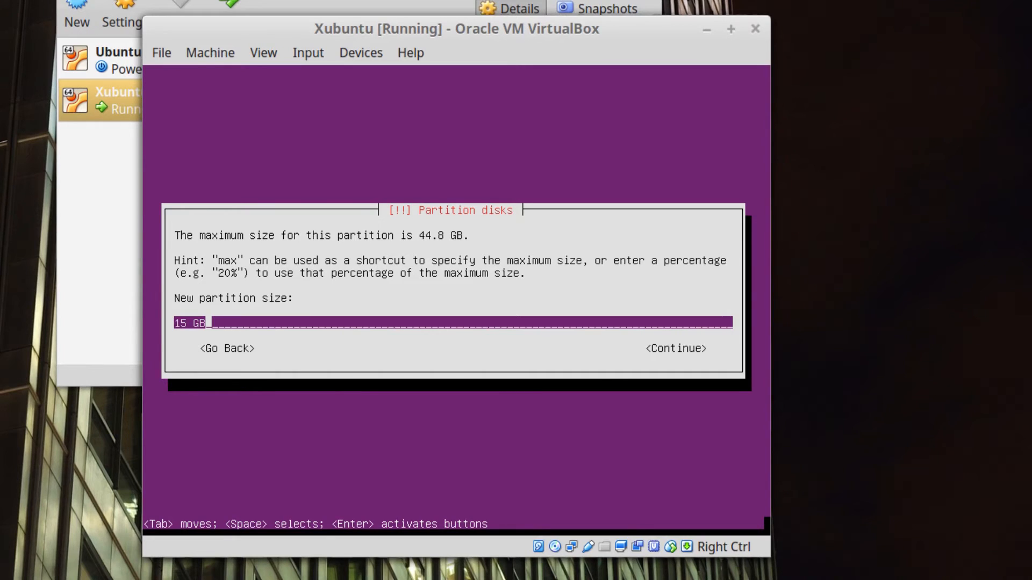
key(Tab)
key(Return)
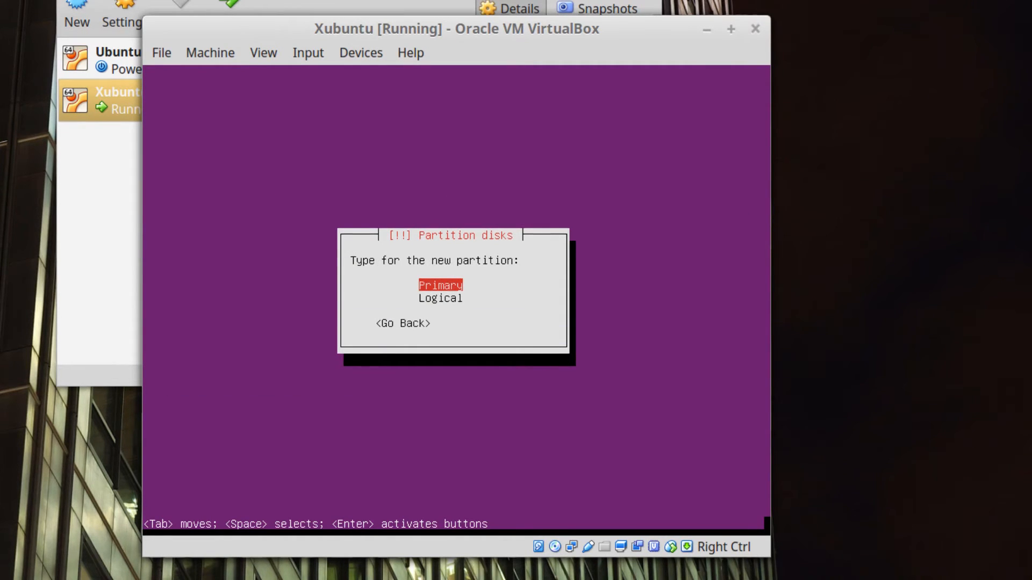
key(Return)
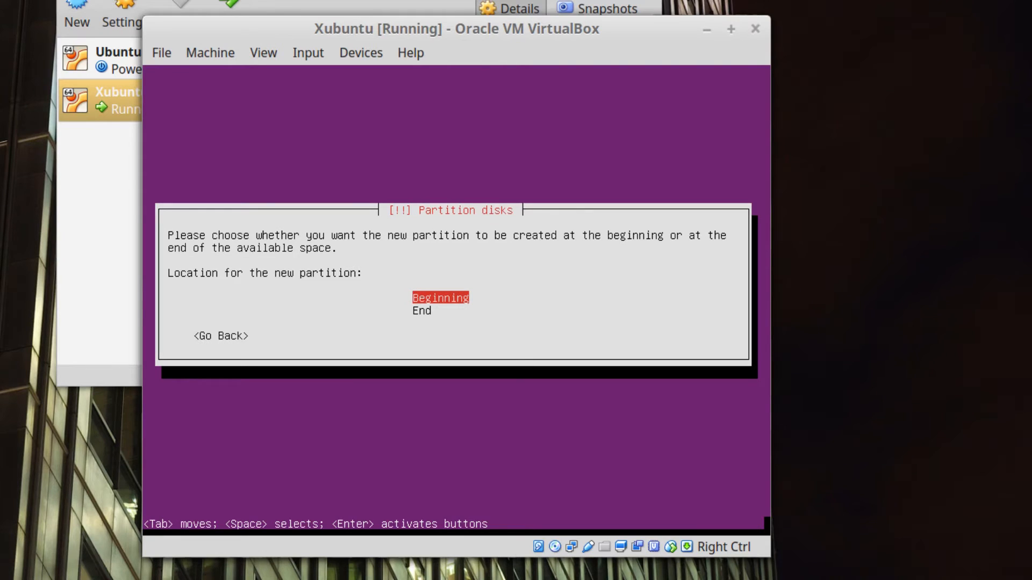
key(Return)
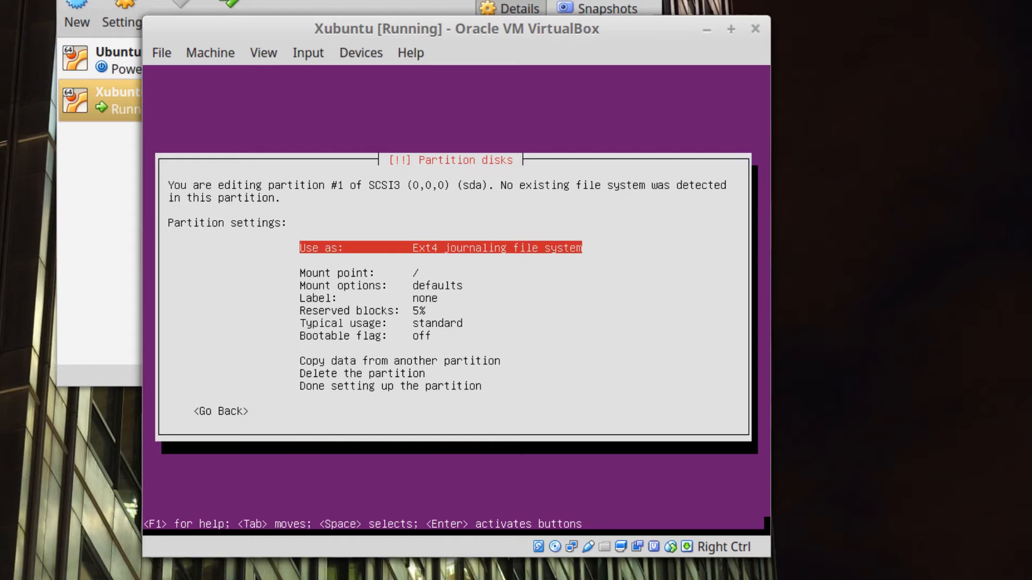
Keep Ext4 as partition #1's file system and set its mount point to /.
key(Down)
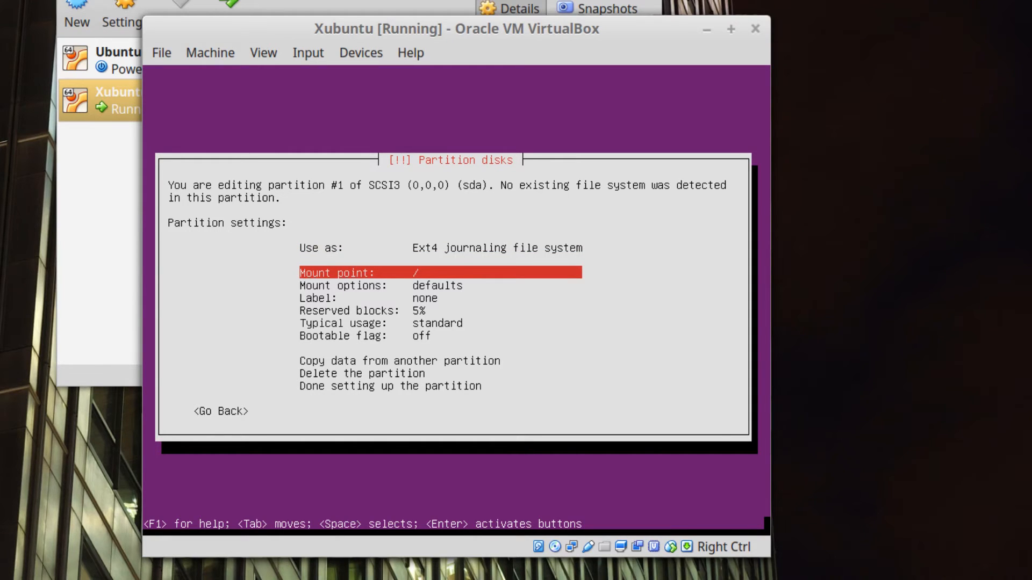
key(Up)
key(Up)
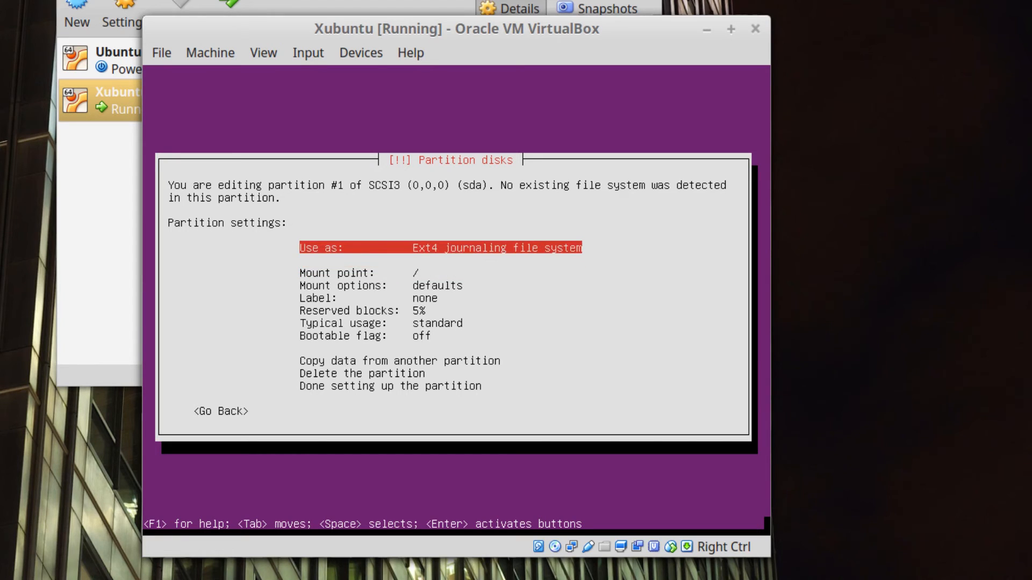
key(Return)
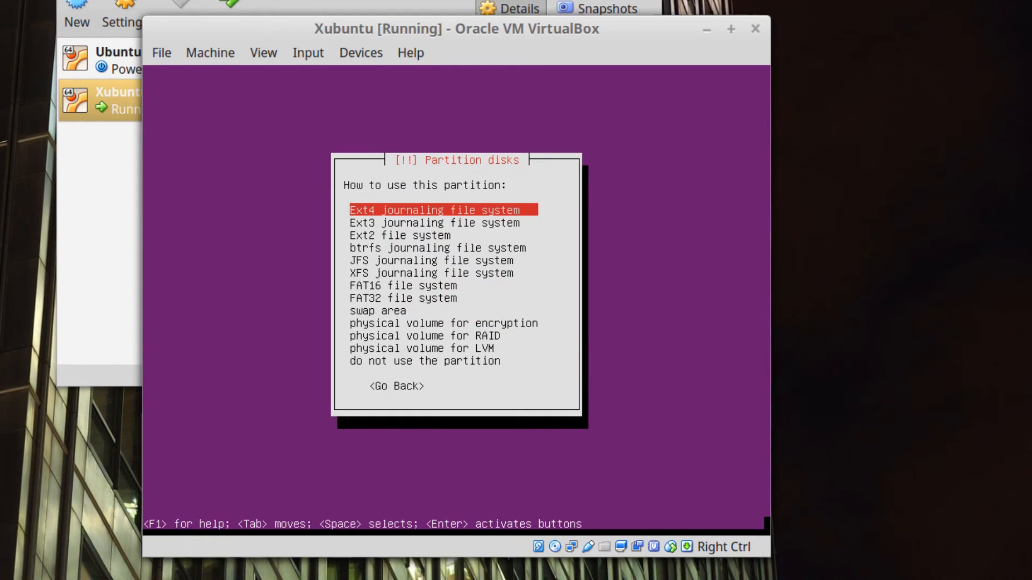
key(Return)
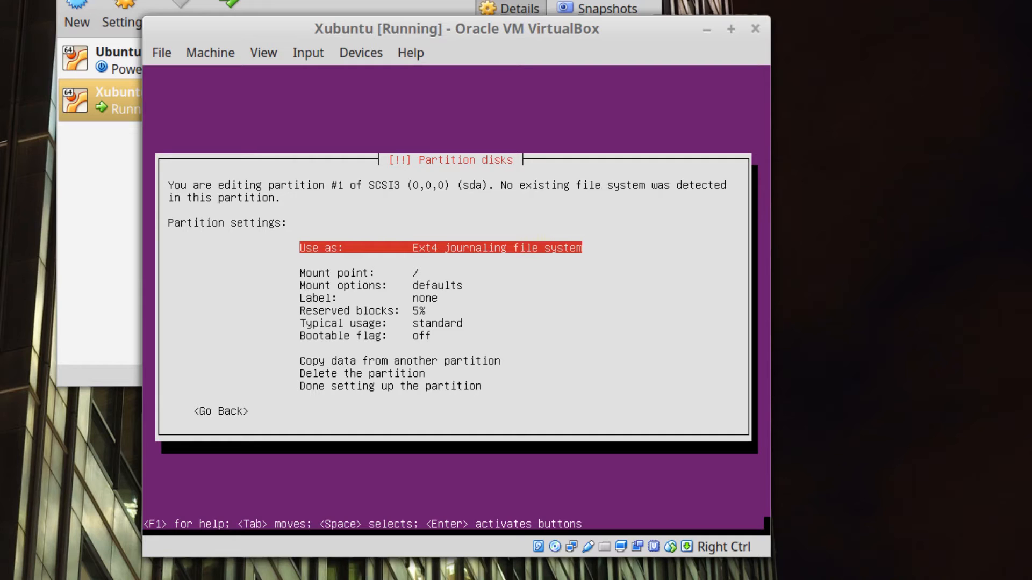
key(Down)
key(Down)
key(Return)
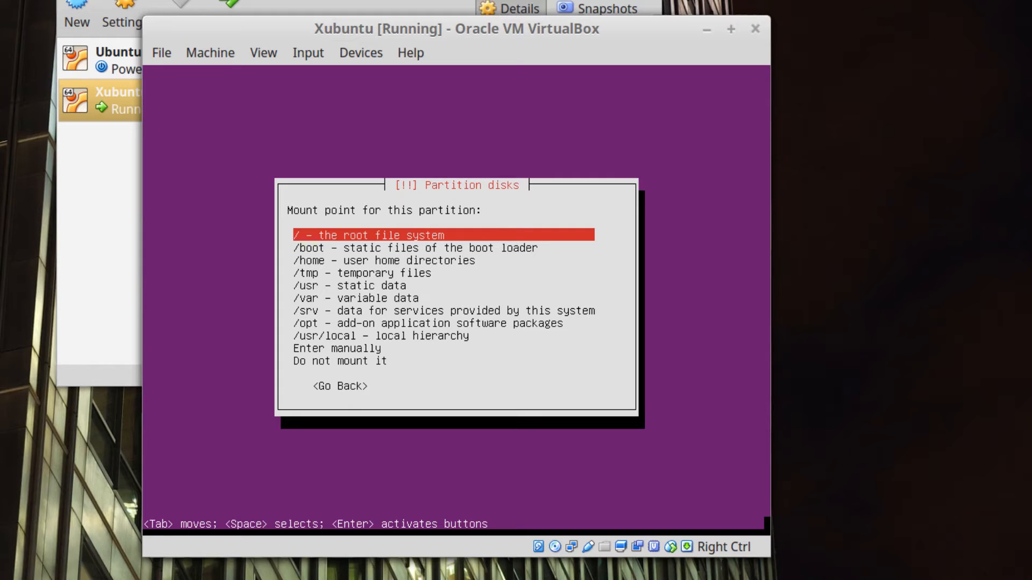
key(Return)
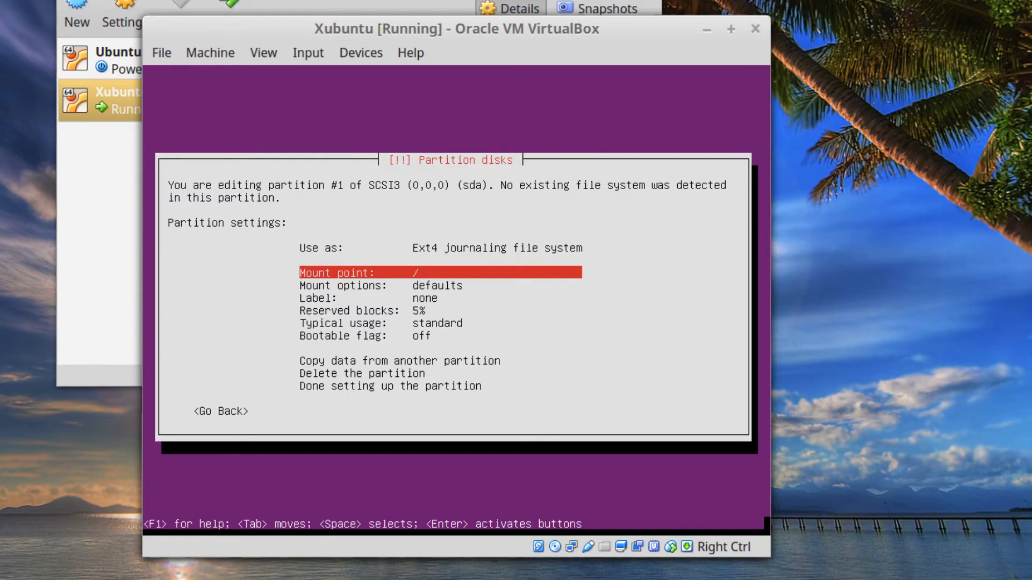
Turn partition #1's bootable flag on and return to the partition overview.
key(Down)
key(Down)
key(Down)
key(Down)
key(Down)
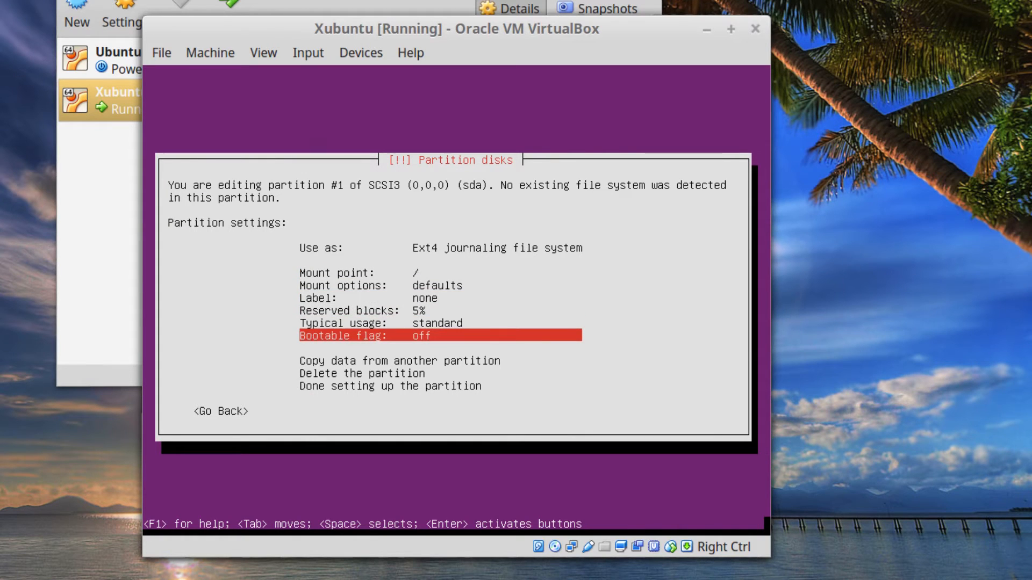
key(Up)
key(Up)
key(Up)
key(Down)
key(Down)
key(Down)
key(Return)
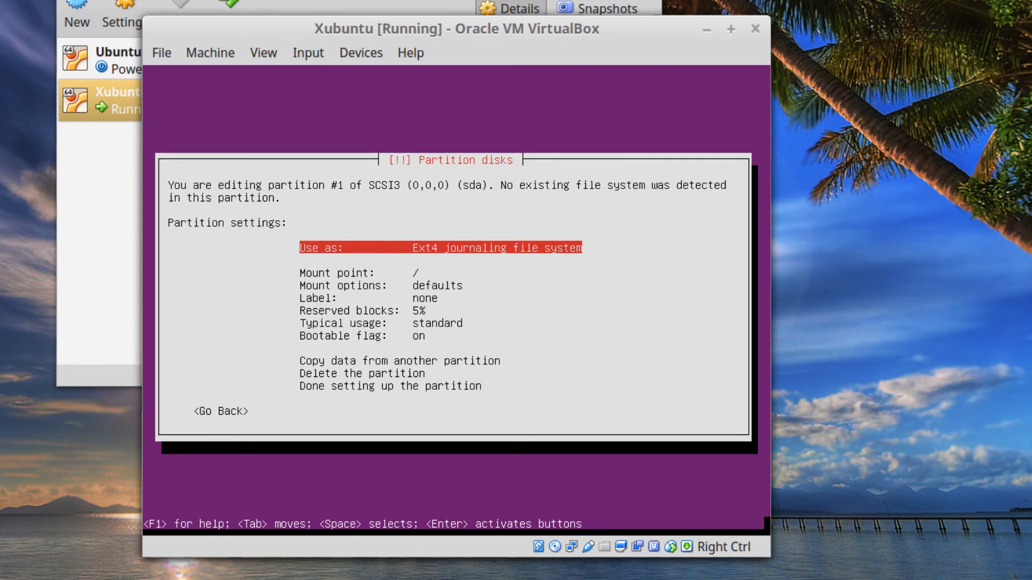
key(Tab)
key(Return)
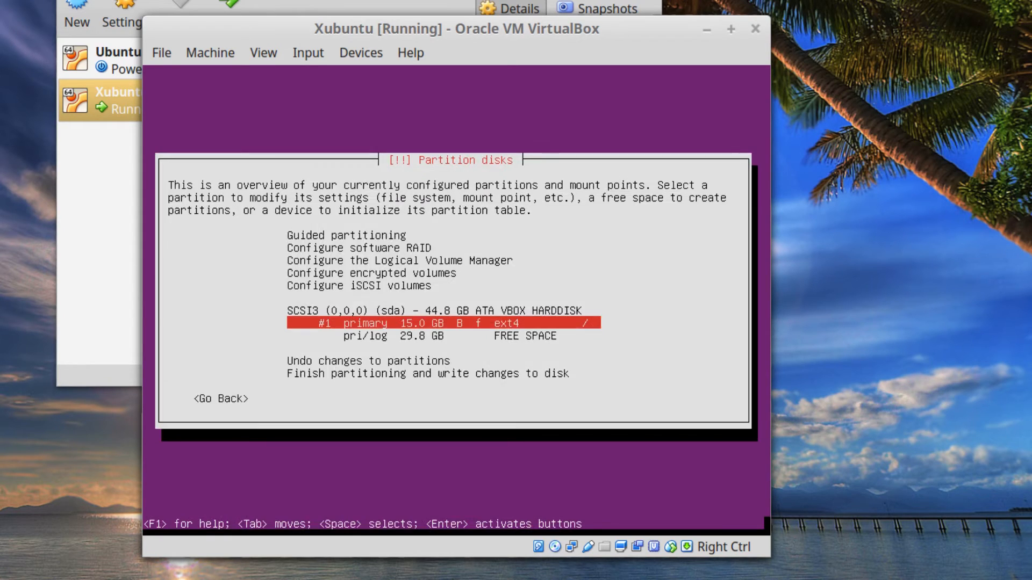
Create a 3 GB primary partition at the beginning of the 29.8 GB free space.
key(Down)
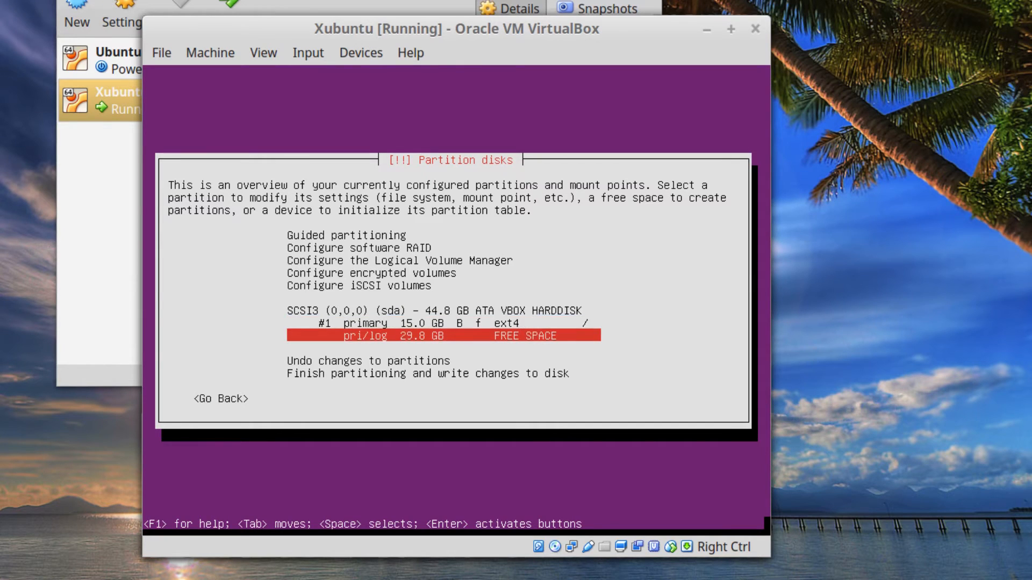
key(Return)
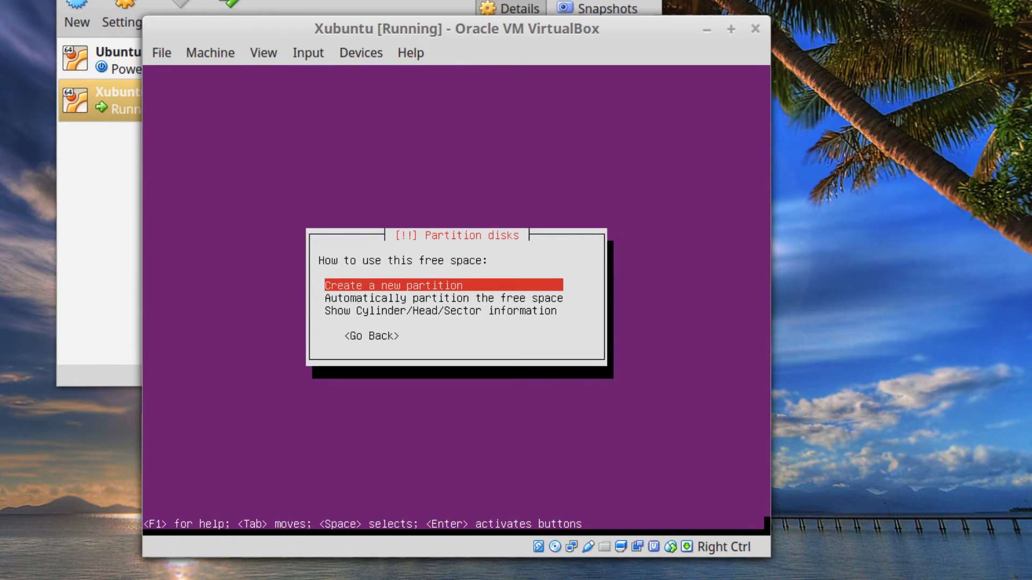
key(Return)
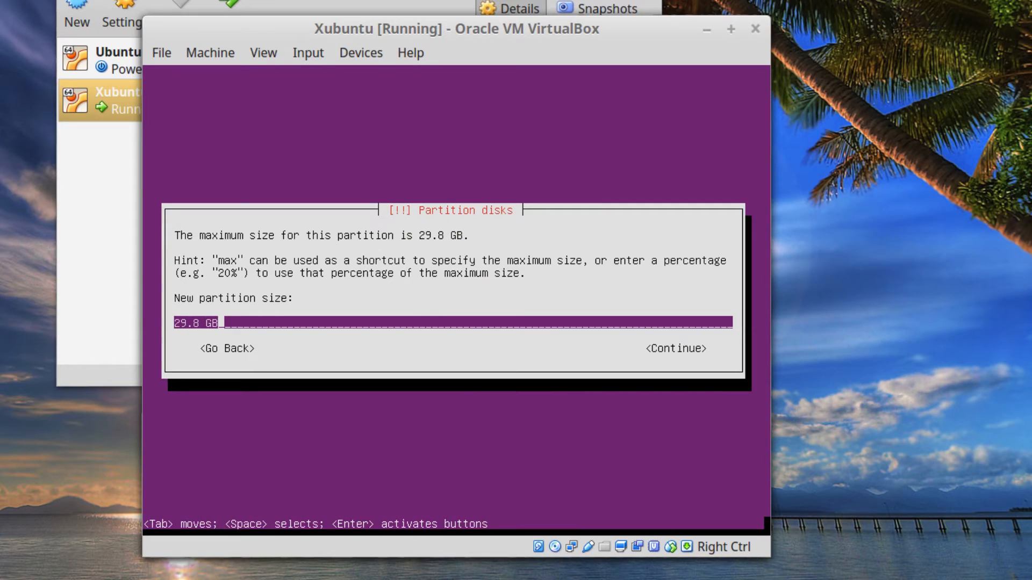
key(BackSpace)
key(BackSpace)
key(BackSpace)
key(BackSpace)
key(BackSpace)
key(BackSpace)
key(BackSpace)
text(3 GB)
key(Return)
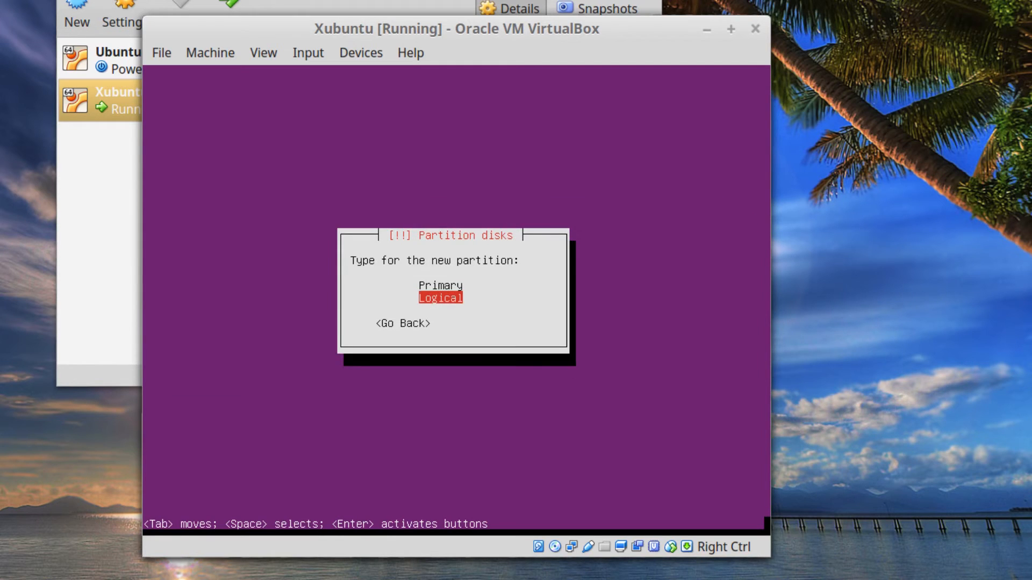
key(Up)
key(Return)
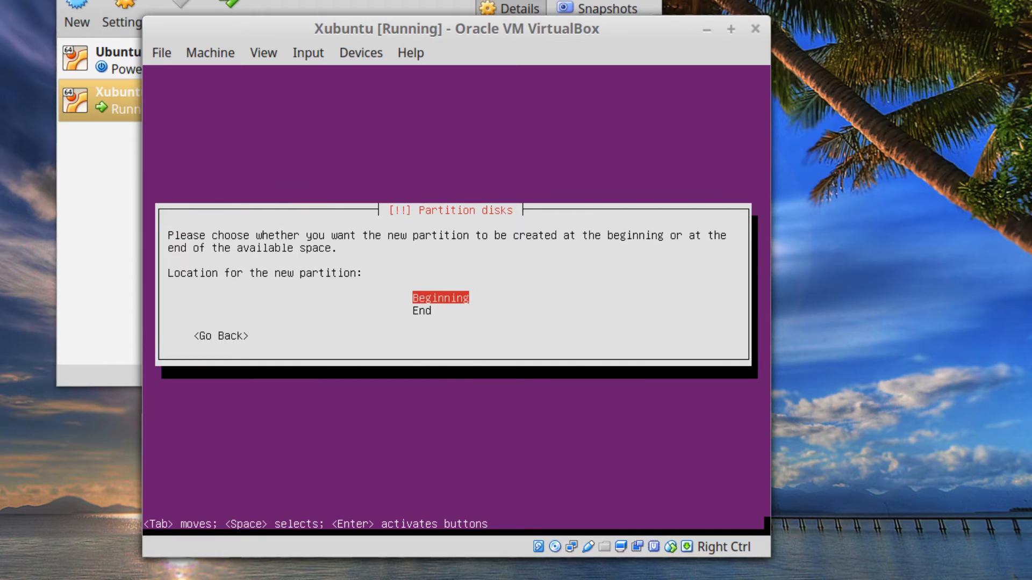
key(Return)
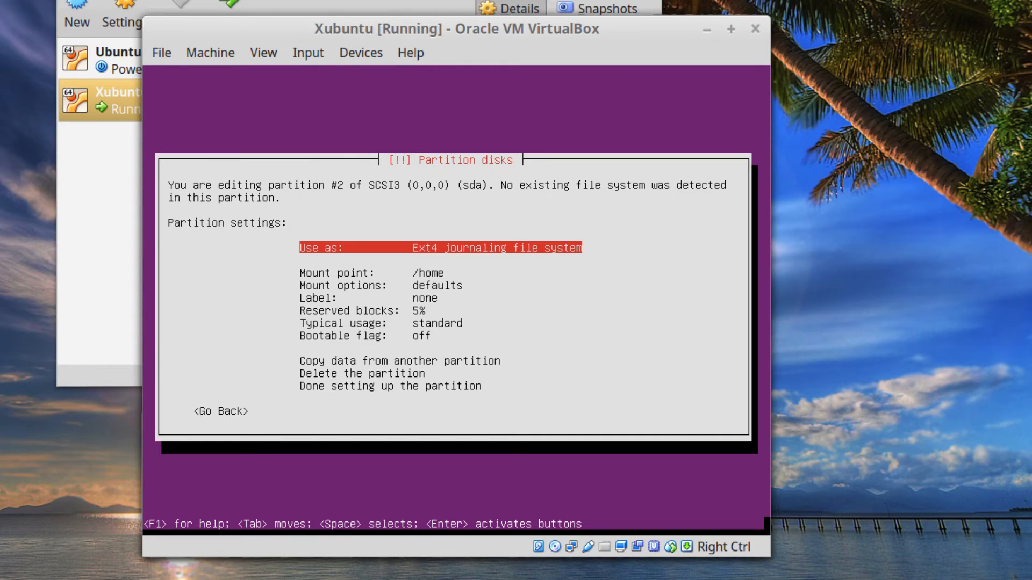
Set the new partition to use as swap area and return to the overview.
key(Return)
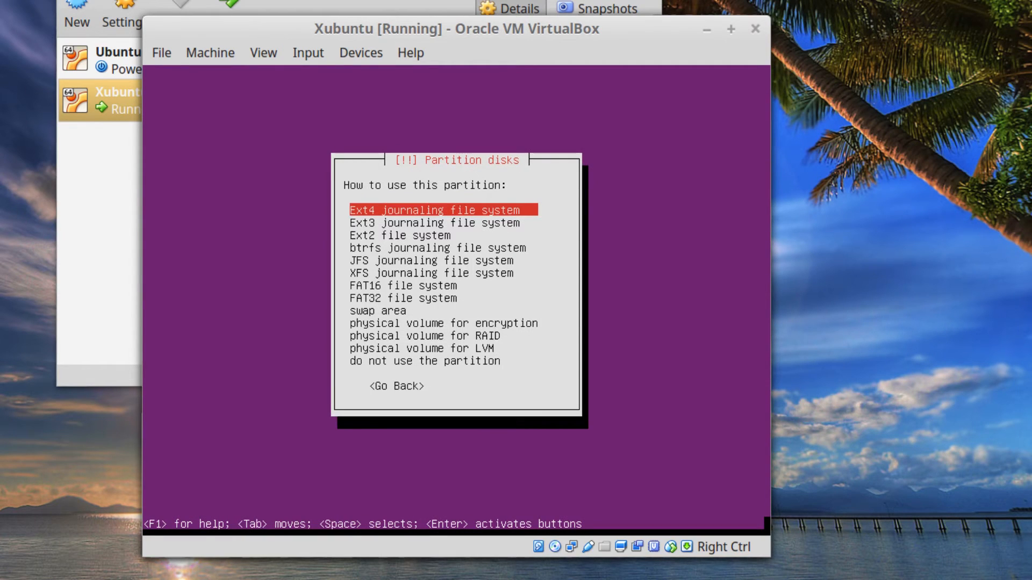
key(Down)
key(Down)
key(Down)
key(Down)
key(Down)
key(Down)
key(Down)
key(Down)
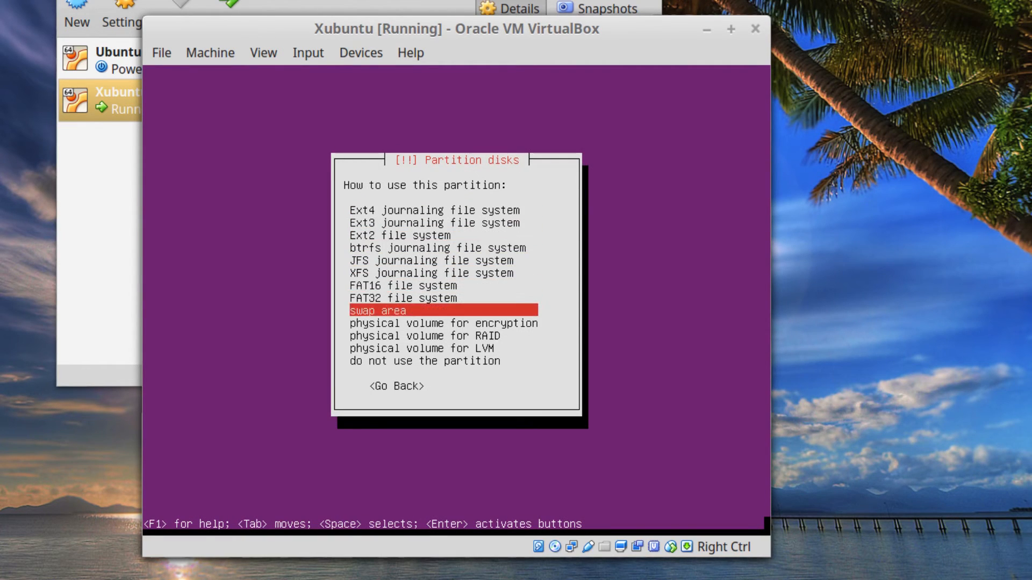
key(Return)
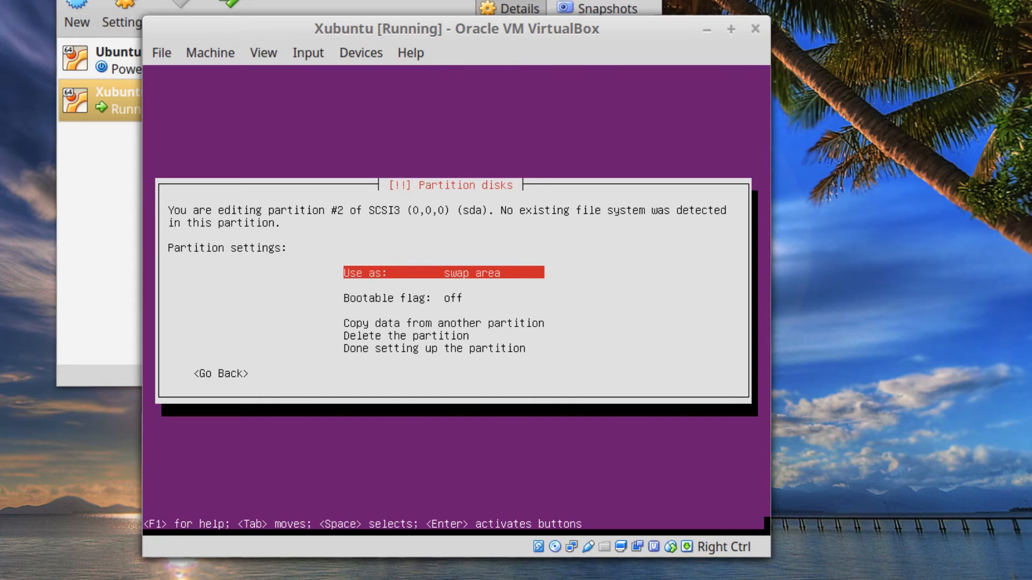
key(Tab)
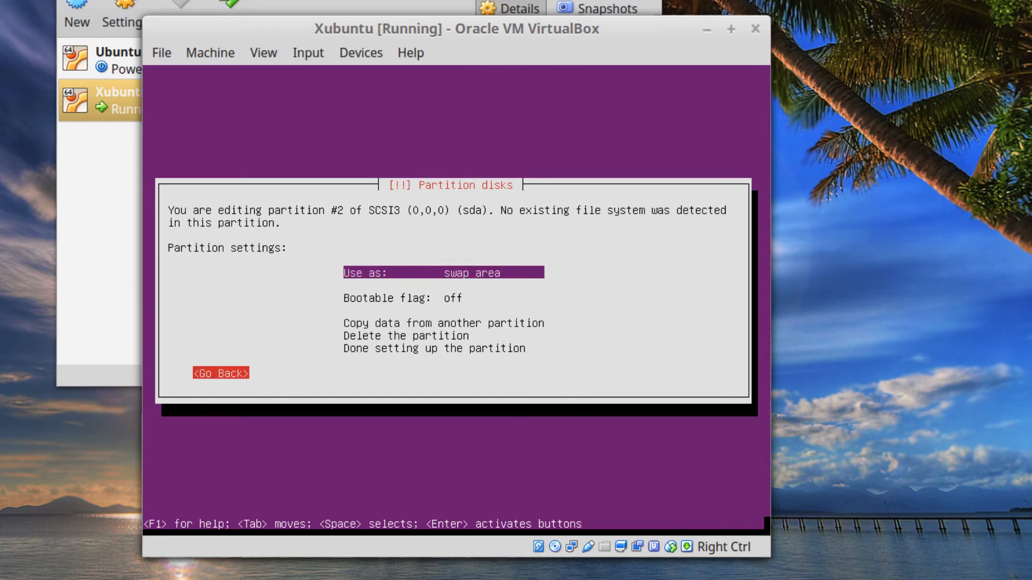
key(Return)
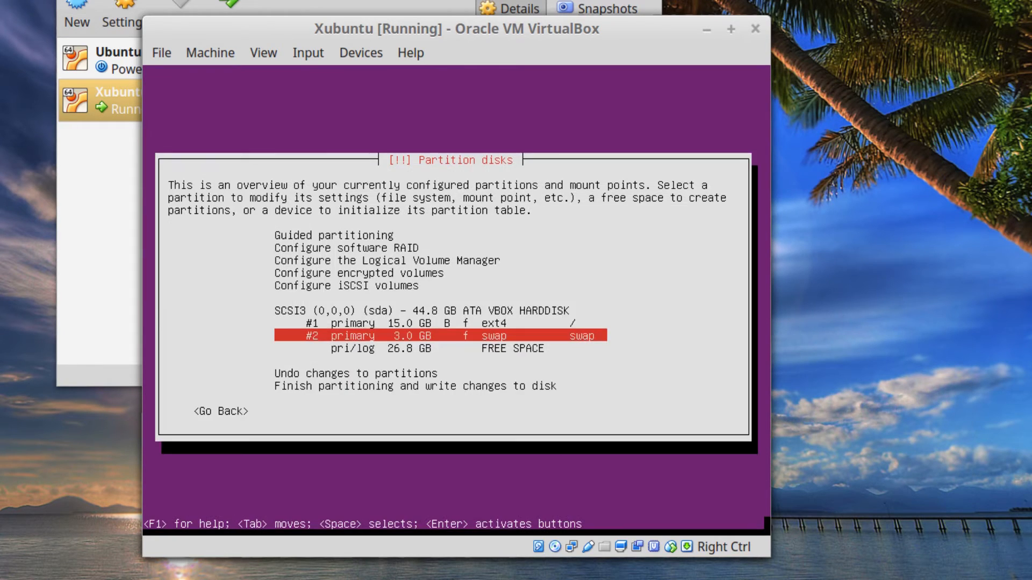
Create a primary partition from the remaining 26.8 GB as Ext4 mounted at /home.
key(Down)
key(Return)
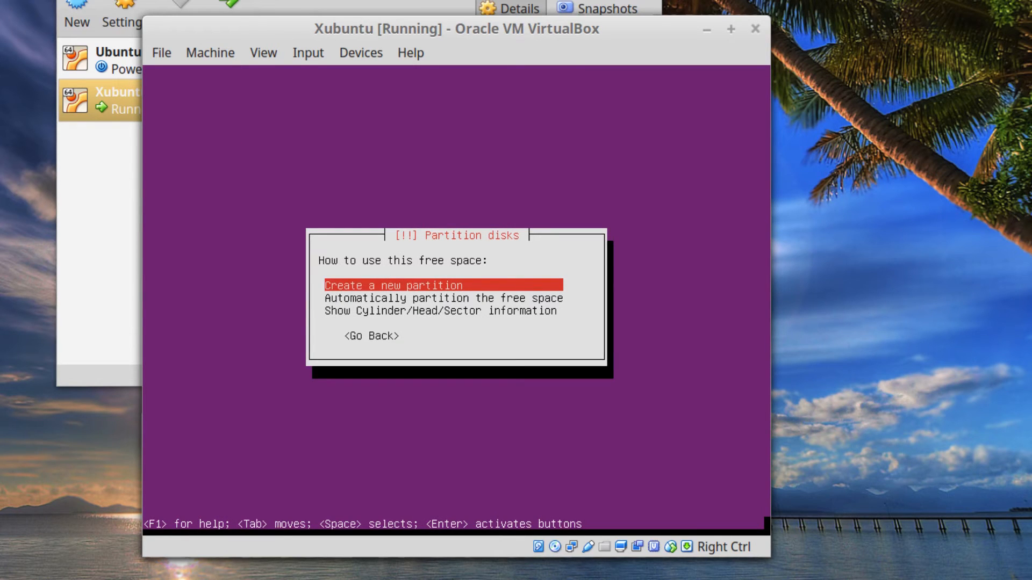
key(Return)
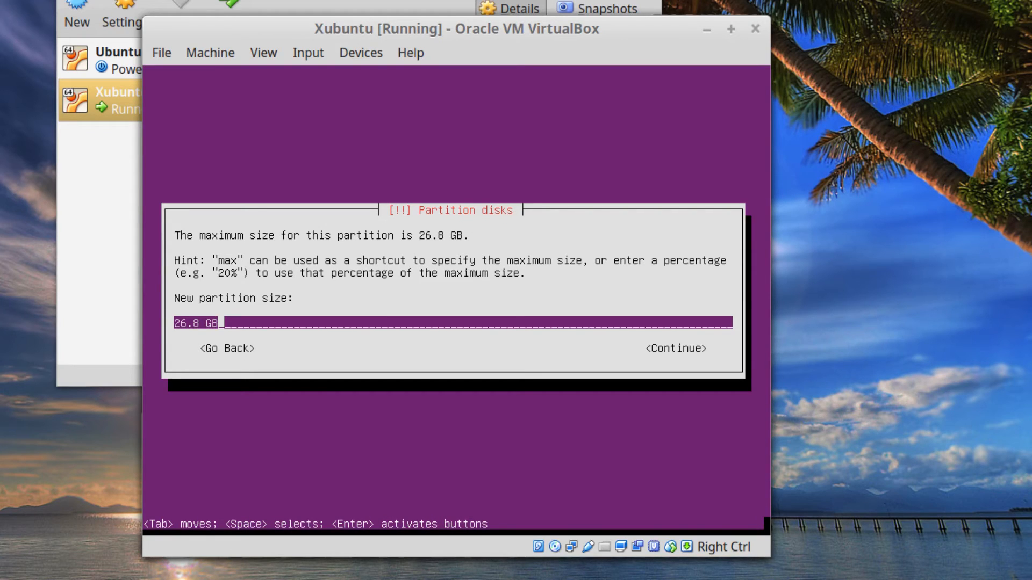
key(Tab)
key(Return)
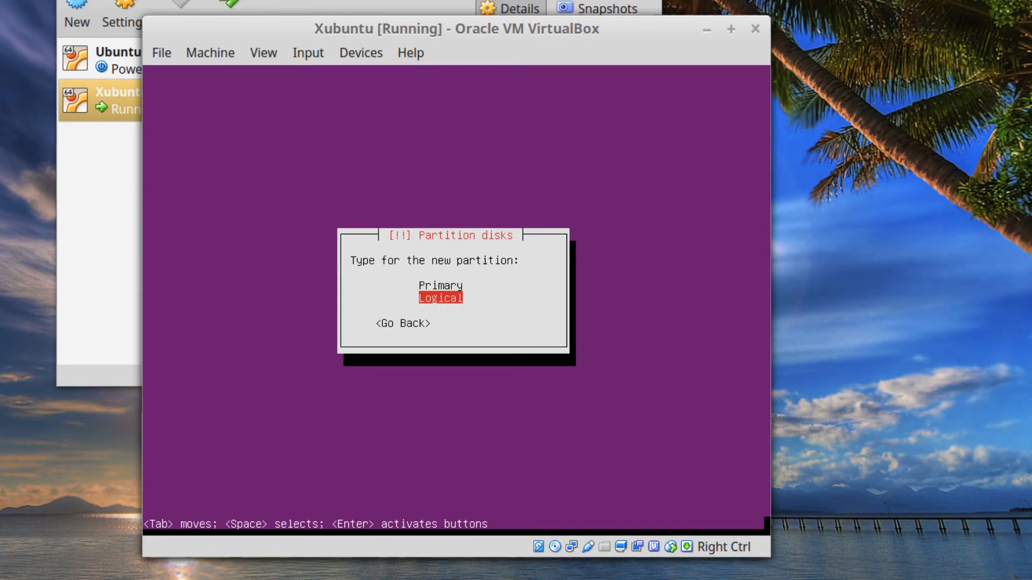
key(Up)
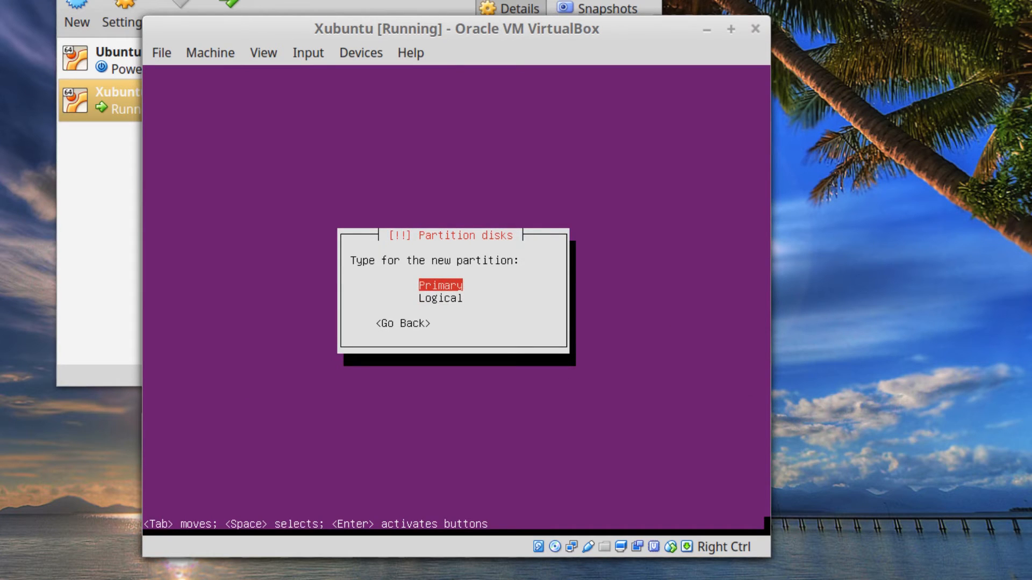
key(Return)
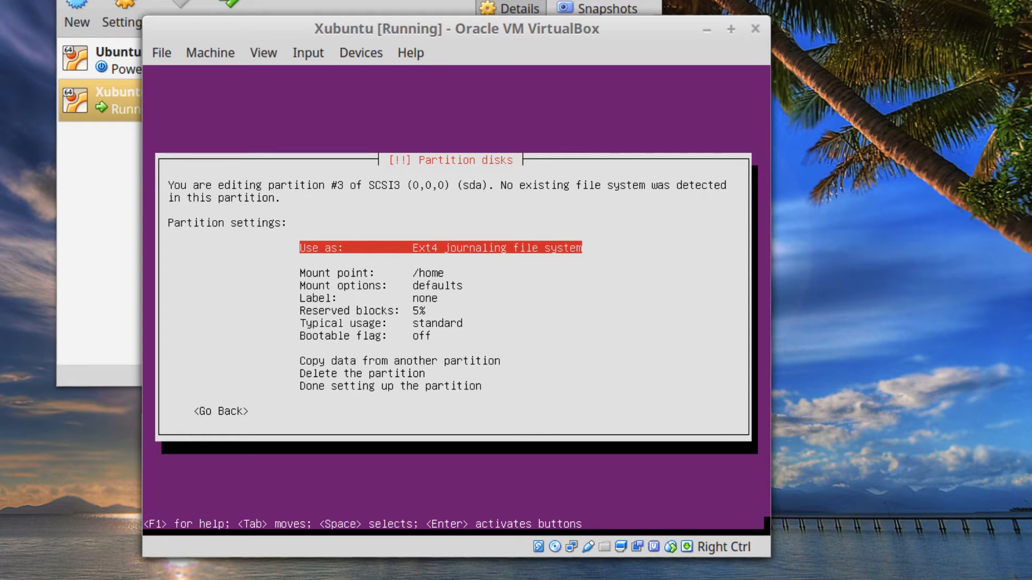
key(Down)
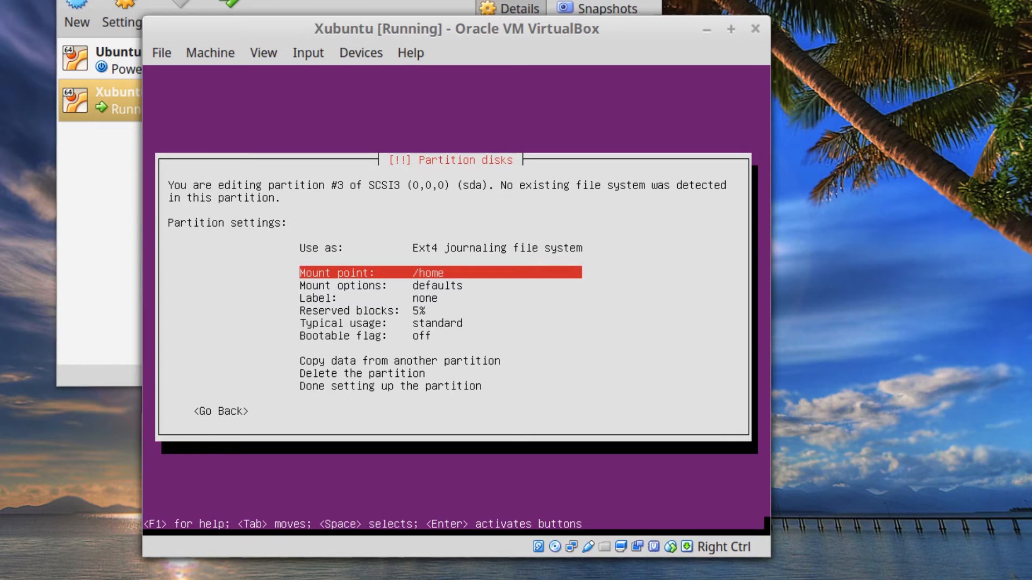
key(Up)
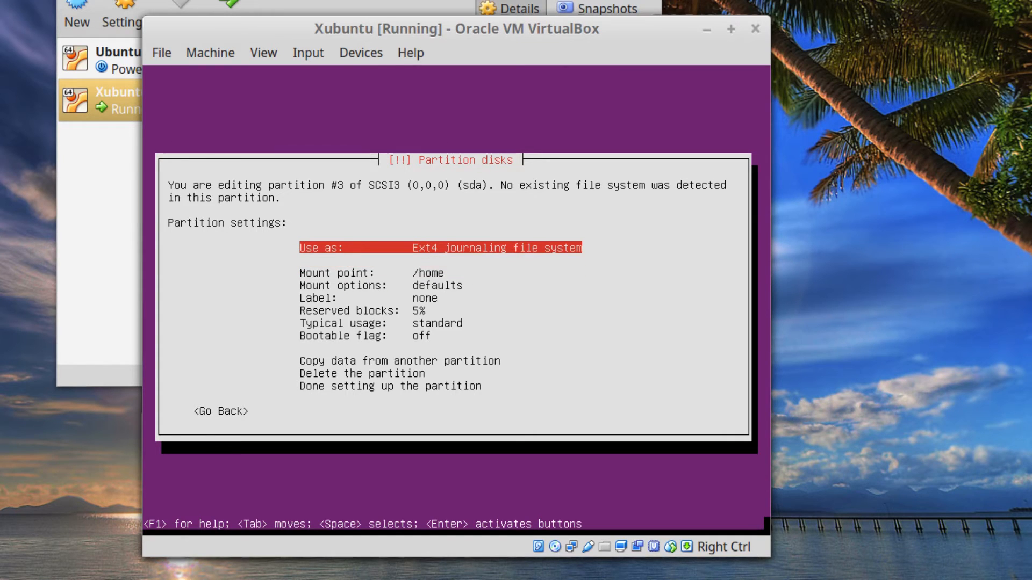
key(Tab)
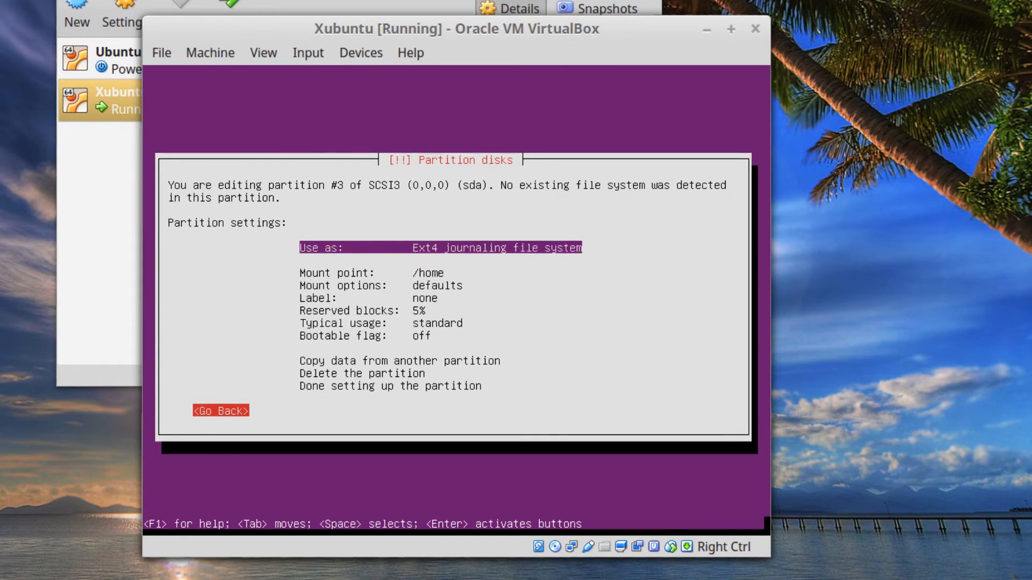
key(Return)
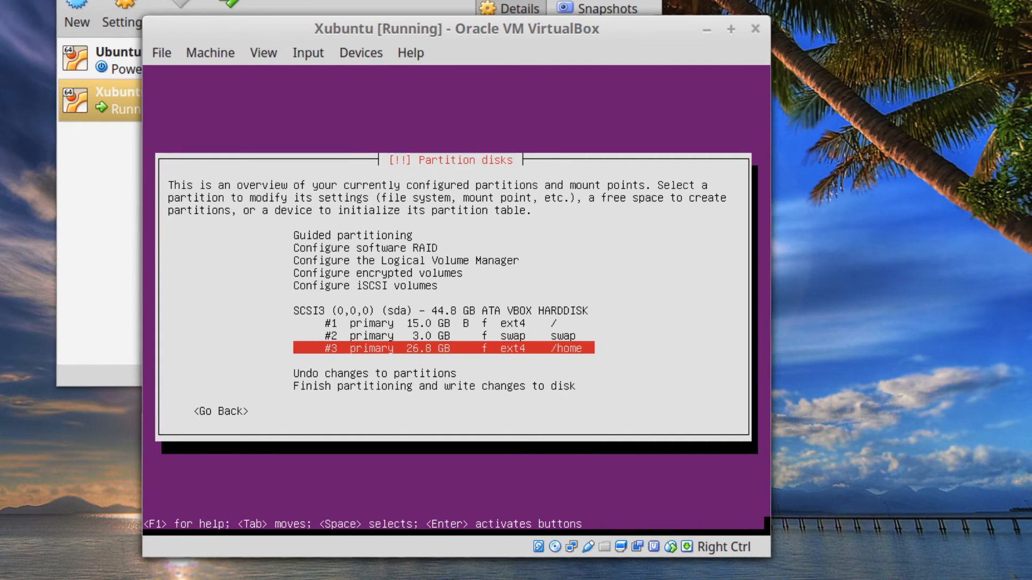
Finish partitioning and, after first declining, confirm writing the three partitions to disk.
key(Down)
key(Down)
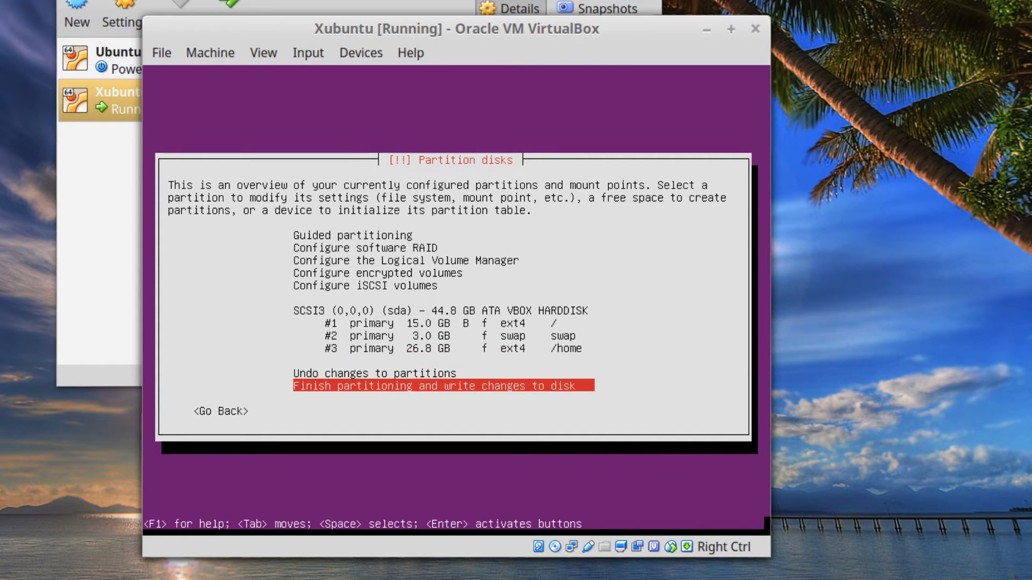
key(Return)
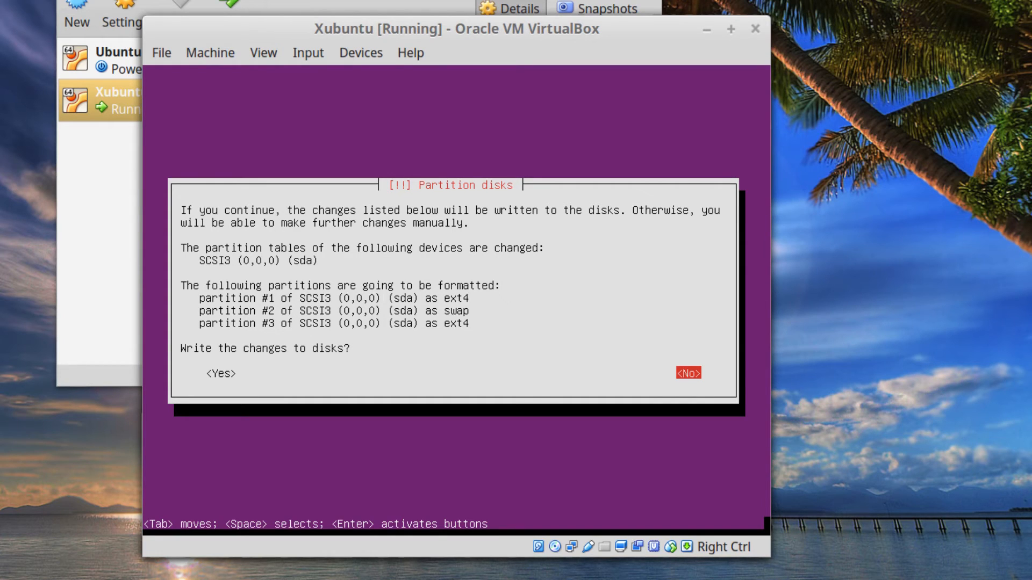
key(Return)
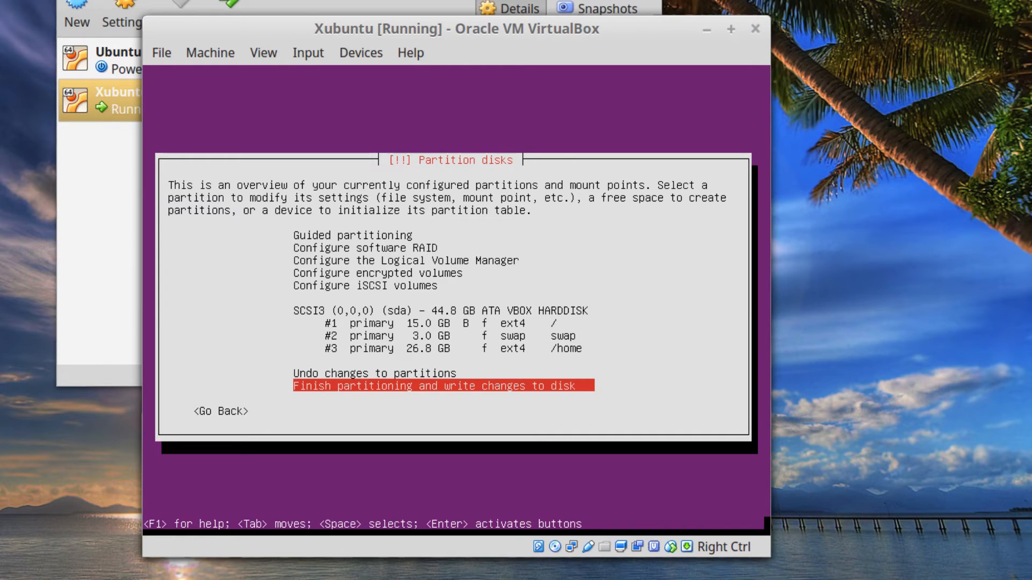
key(Return)
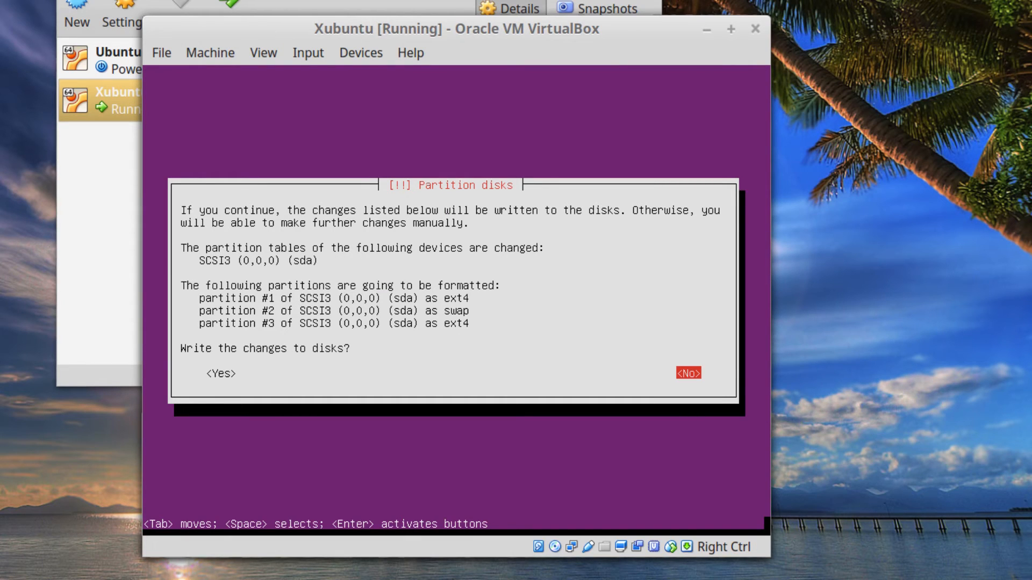
key(Tab)
key(Return)
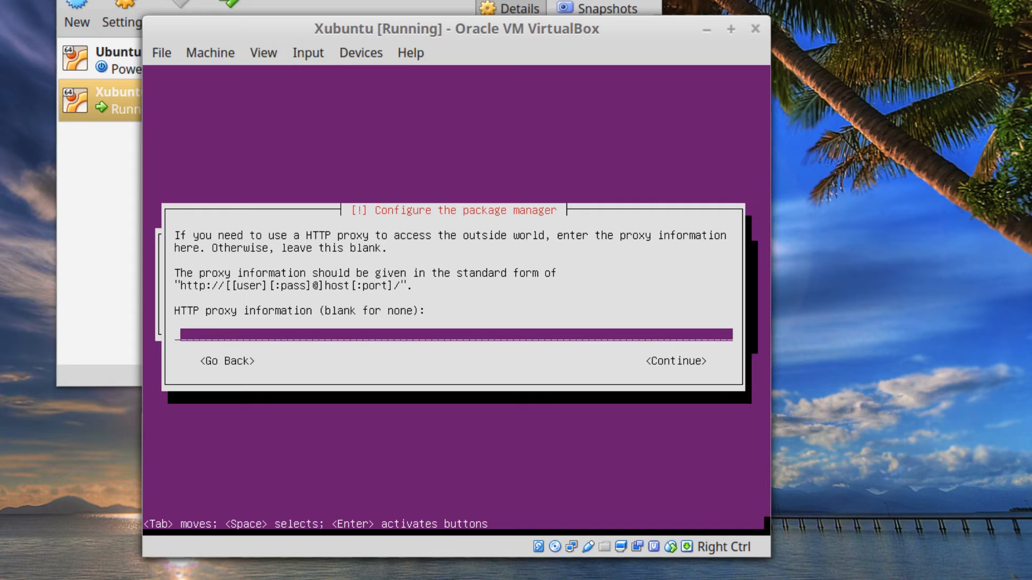
Continue with the HTTP proxy left blank and select No automatic updates.
key(Tab)
key(Return)
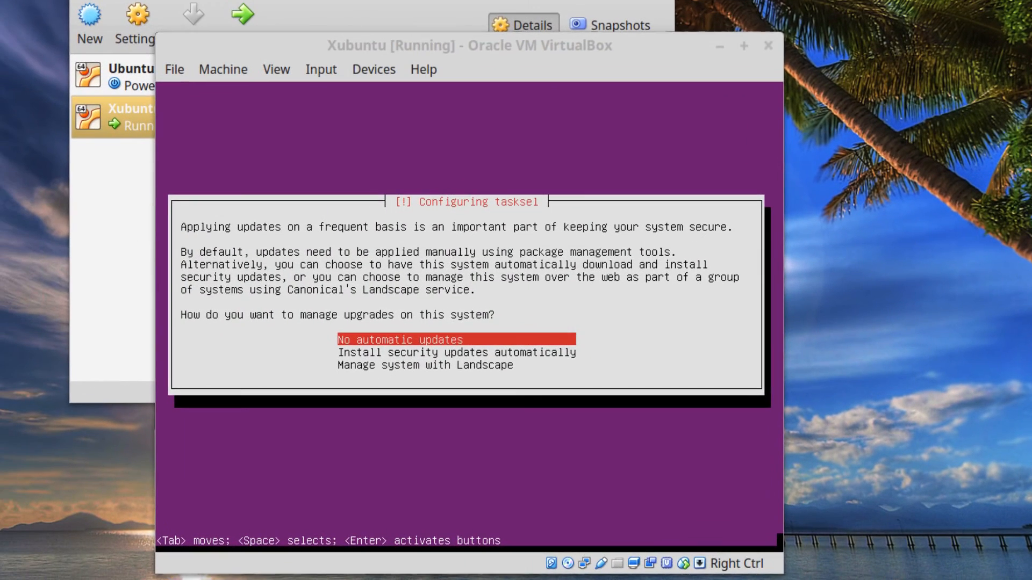
click(537, 304)
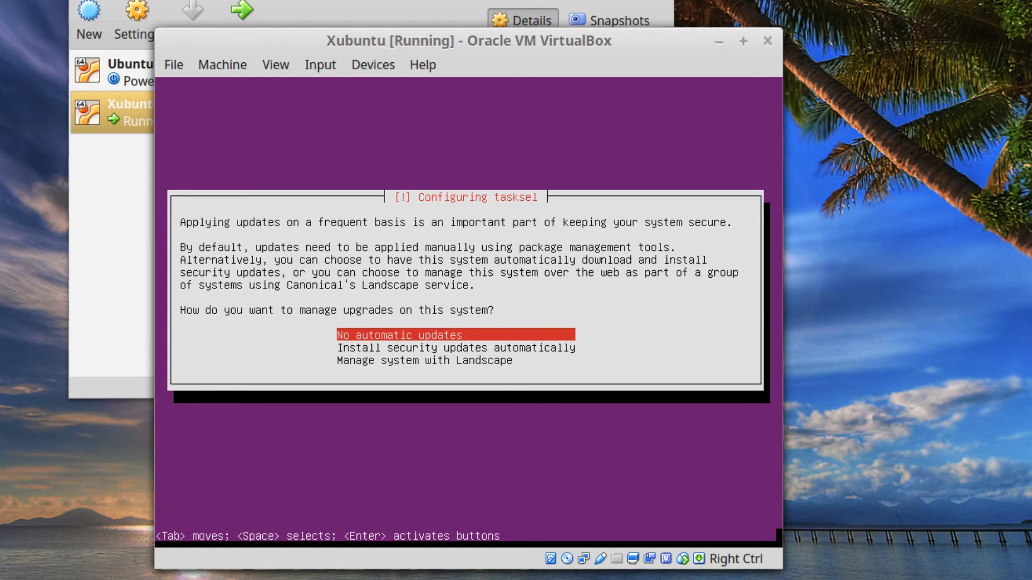
key(Return)
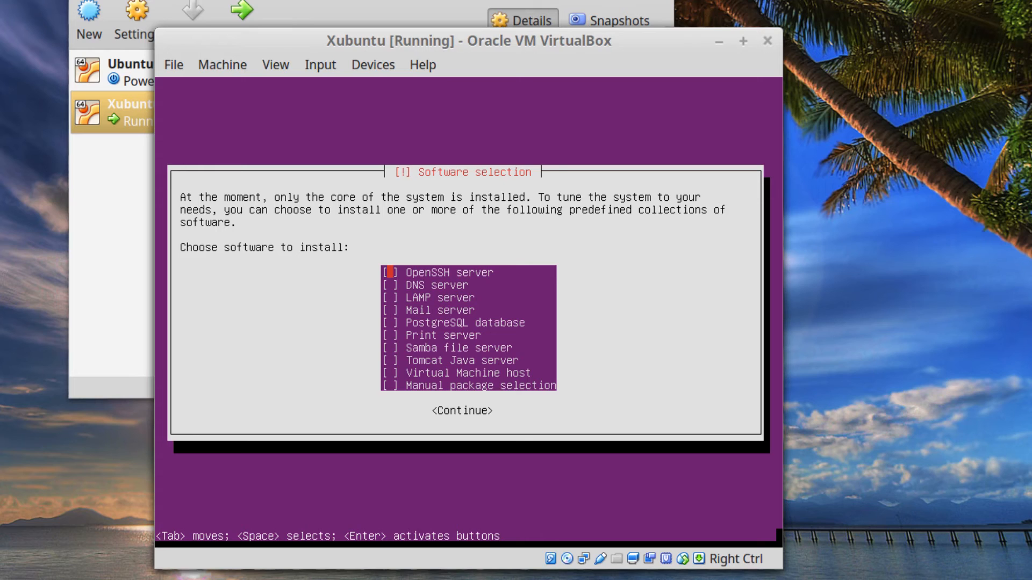
Continue past Software selection without ticking any software collections.
key(Tab)
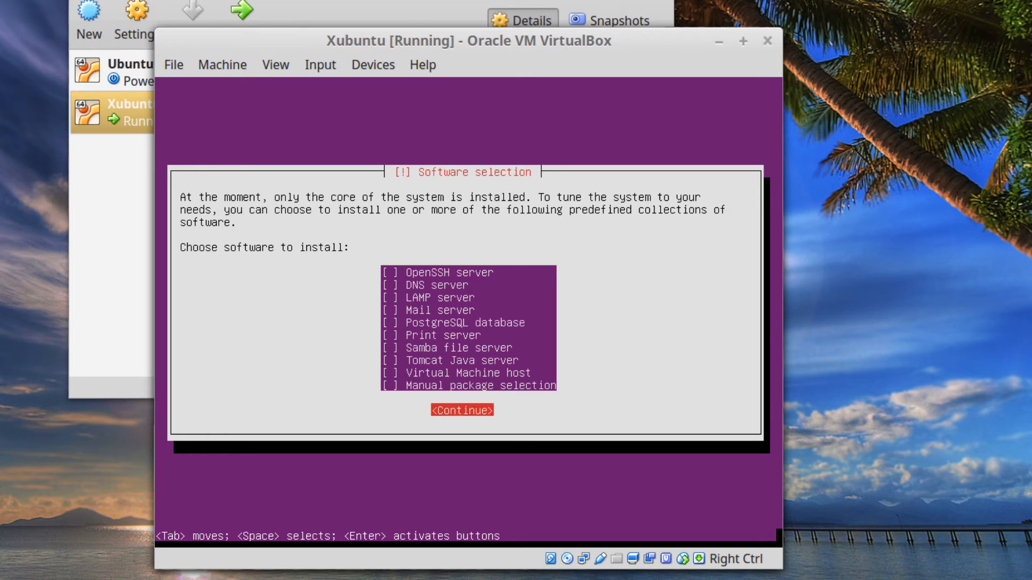
key(Return)
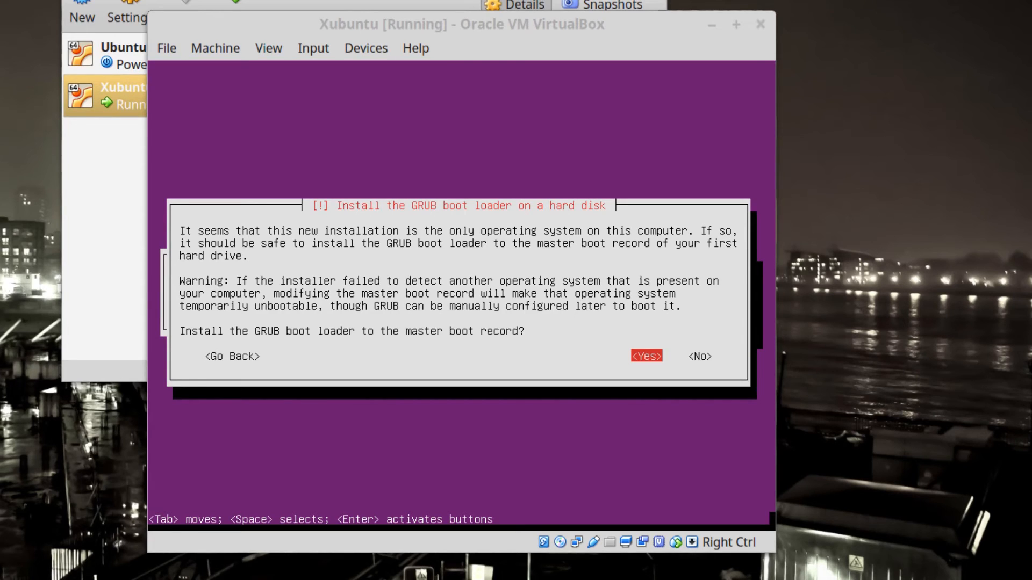
Accept installing GRUB to the master boot record and continue past Installation complete to reboot.
key(alt+Tab)
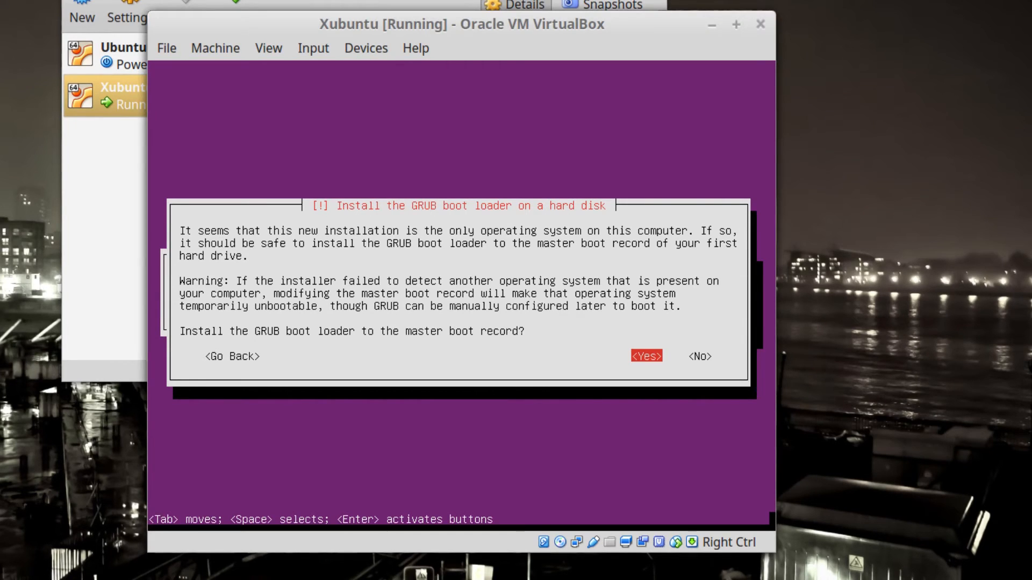
key(Return)
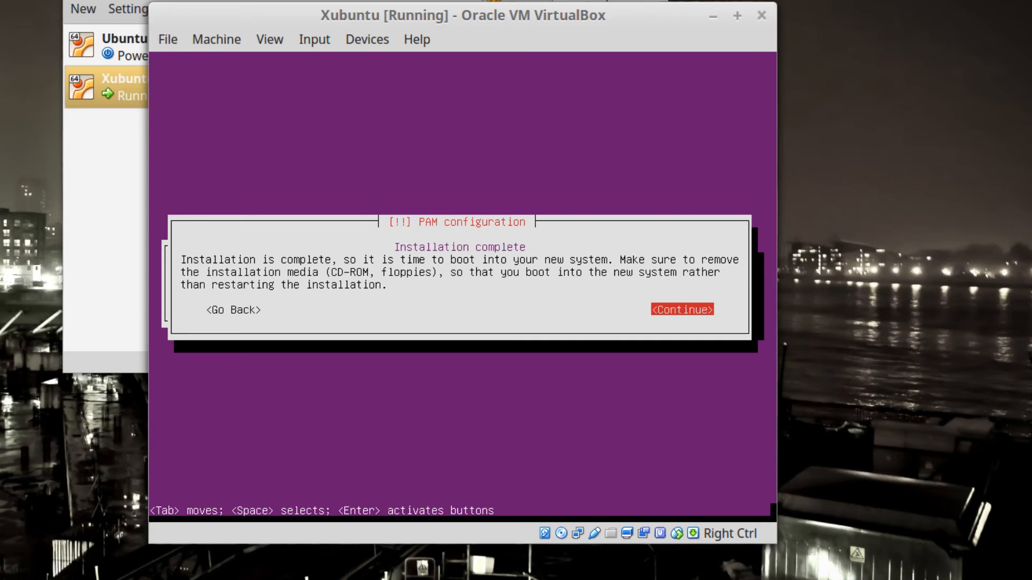
key(Return)
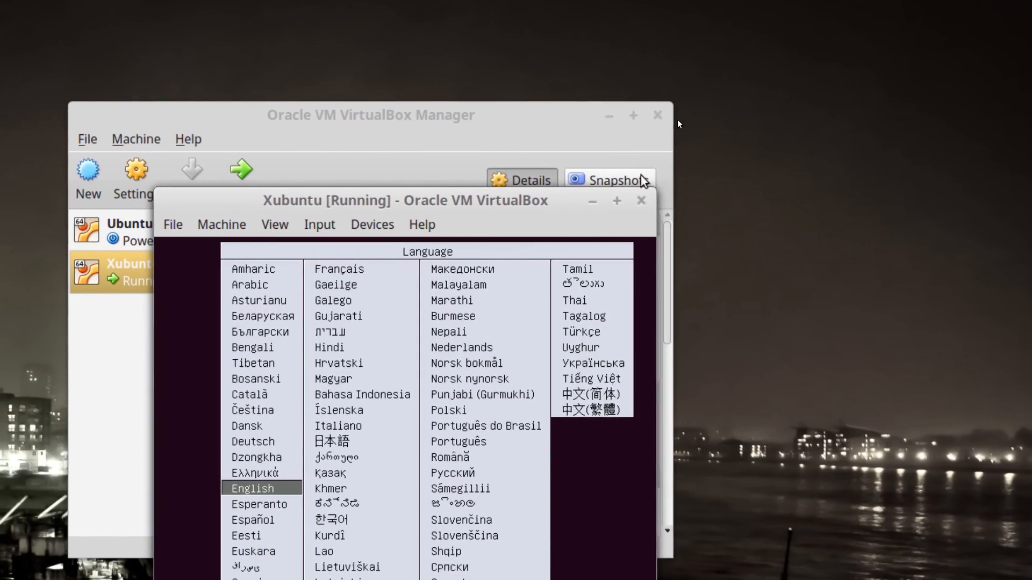
Close the Xubuntu VM window with 'Power off the machine'.
click(643, 199)
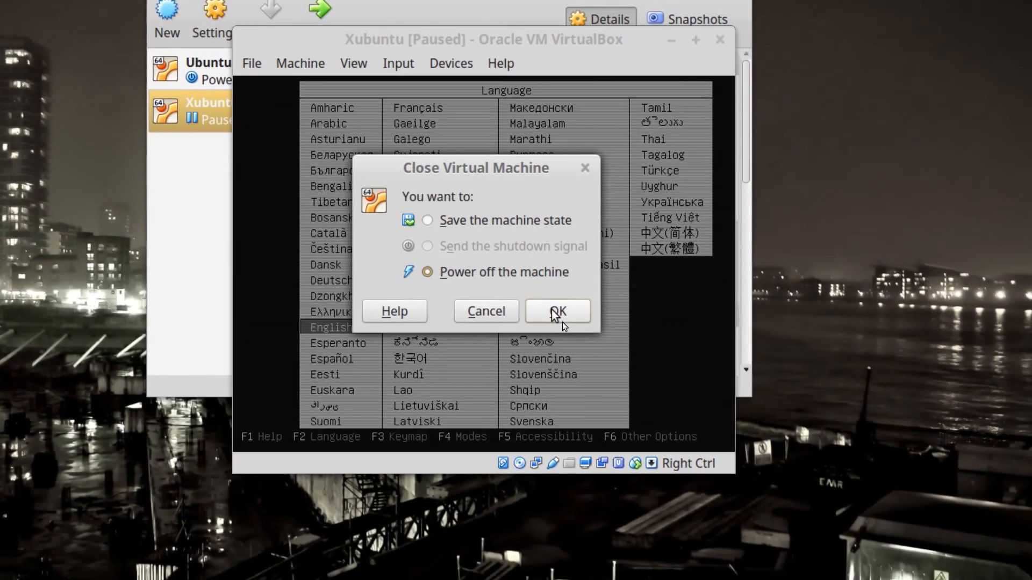
click(557, 313)
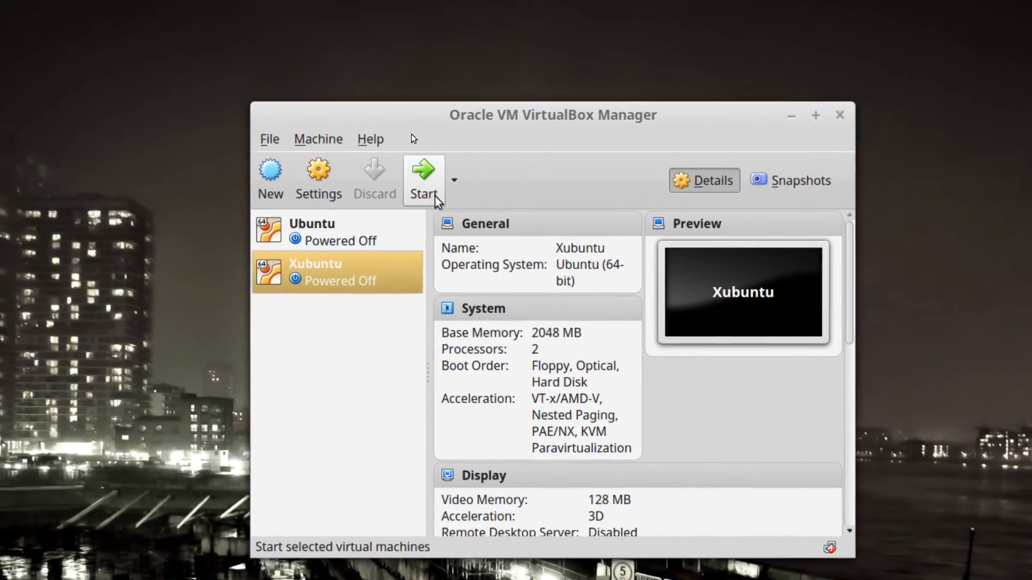
Start the Xubuntu VM, log in at the console with the user account, and run 'clear'.
click(425, 183)
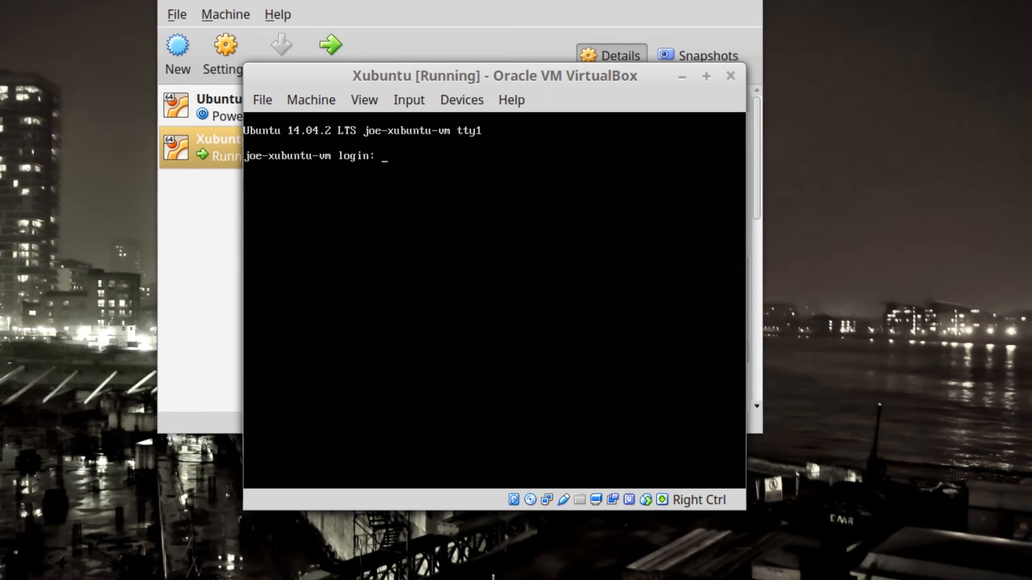
text(joe)
key(Return)
key(Return)
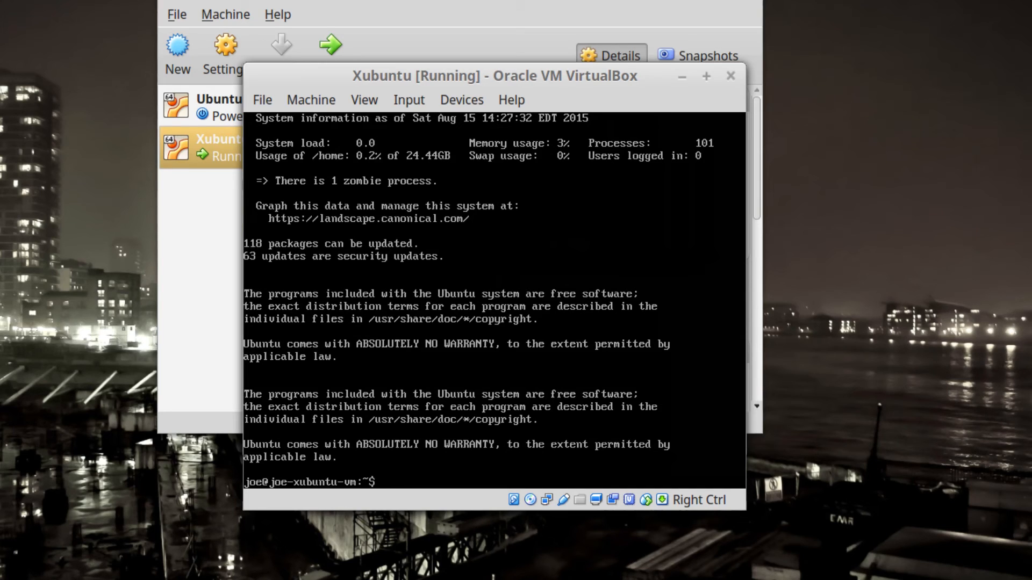
text(clear)
key(Return)
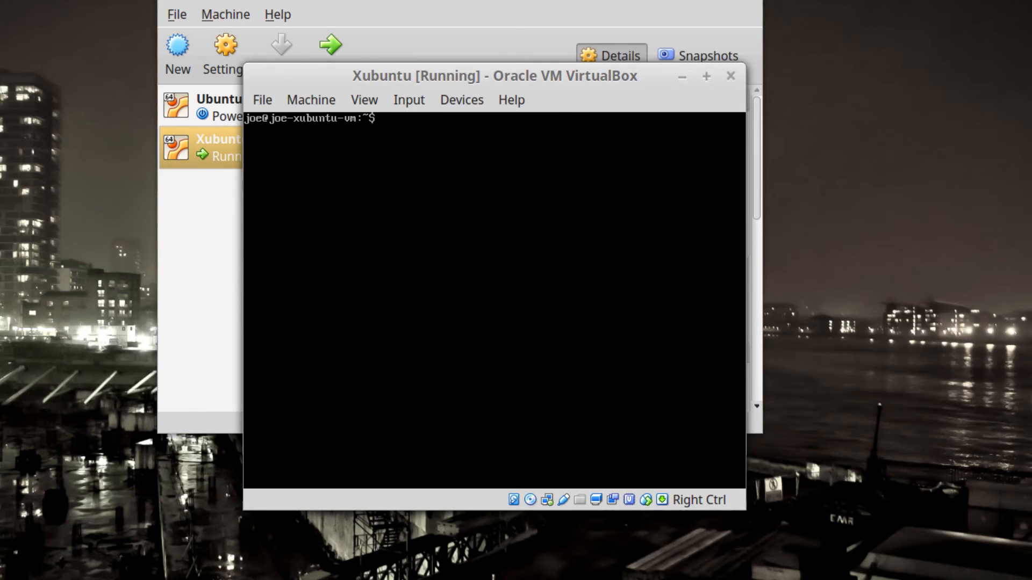
text(ping www.yahoo.com)
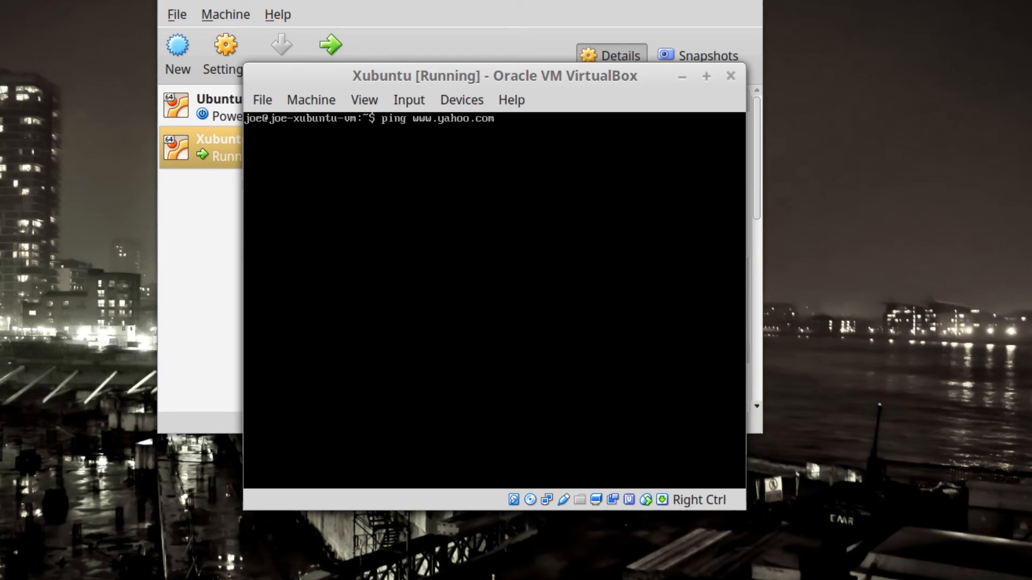
key(Return)
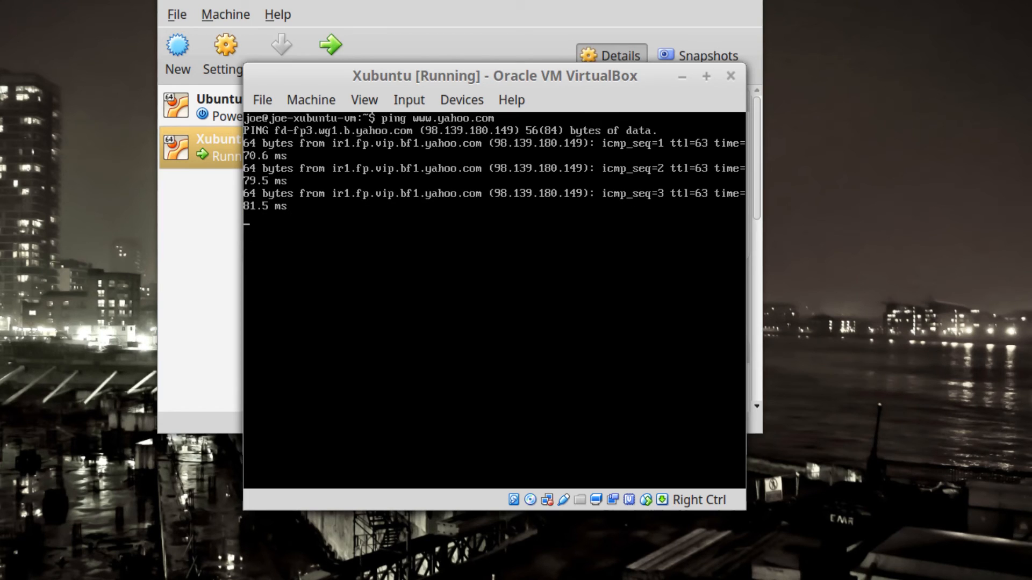
key(ctrl+c)
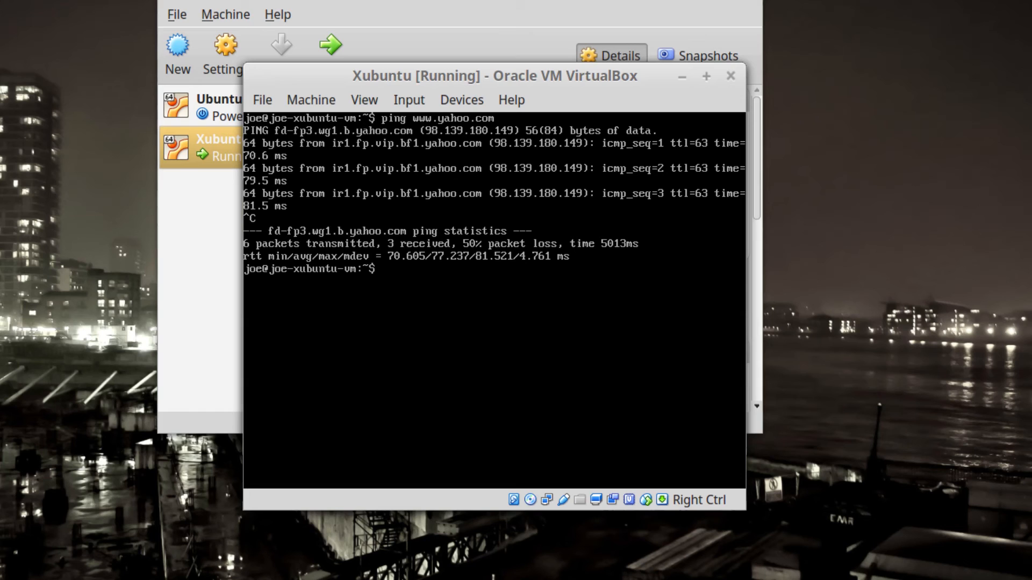
Run 'sudo apt update' and enter the sudo password to refresh the package lists.
text(sud)
key(BackSpace)
key(BackSpace)
text(sudo apt update)
key(Return)
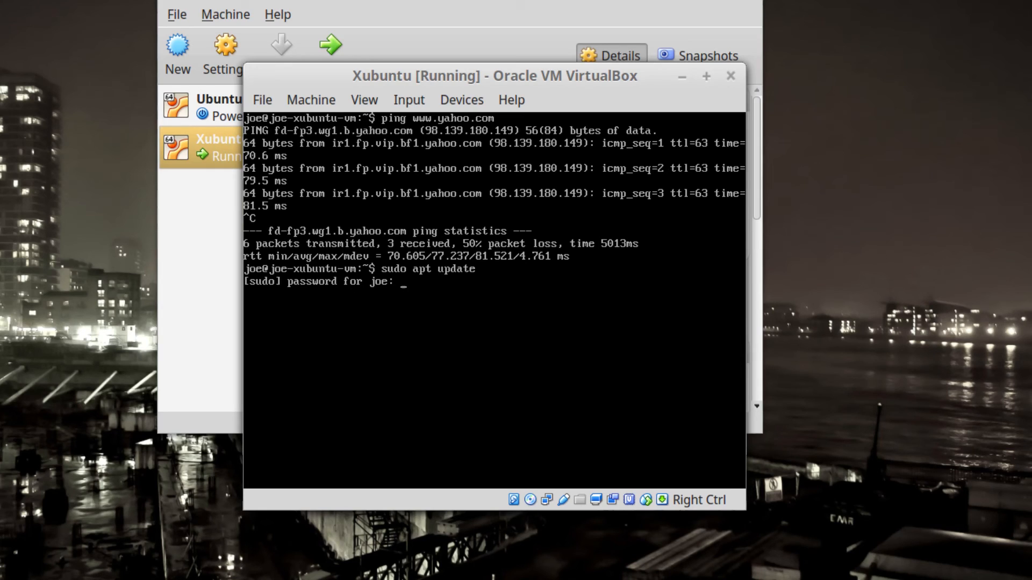
key(Return)
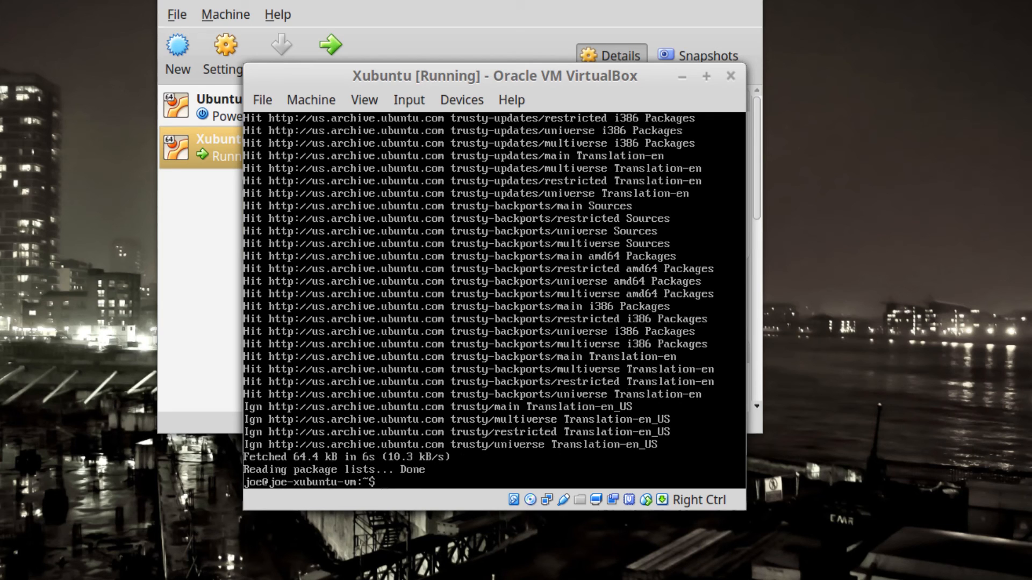
Draft a 'sudo apt dist-upgrade' command, then discard it without running.
text(sudo apt update)
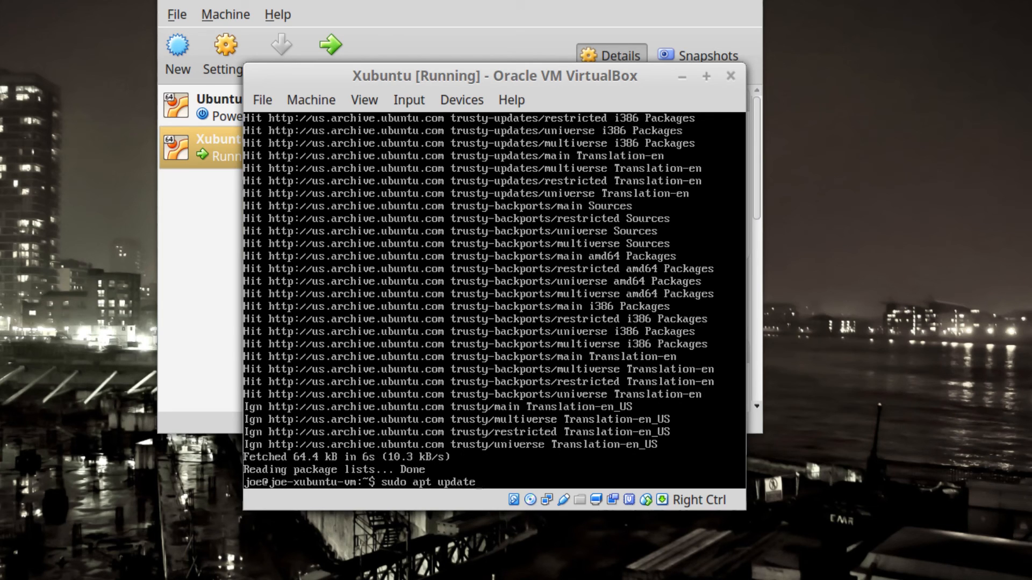
key(BackSpace)
key(BackSpace)
key(BackSpace)
key(BackSpace)
key(BackSpace)
key(BackSpace)
text(dist-upgrade)
key(BackSpace)
key(BackSpace)
key(BackSpace)
key(BackSpace)
key(BackSpace)
key(BackSpace)
key(BackSpace)
key(BackSpace)
key(BackSpace)
key(BackSpace)
key(BackSpace)
key(BackSpace)
key(BackSpace)
key(BackSpace)
key(BackSpace)
key(BackSpace)
key(BackSpace)
key(BackSpace)
key(BackSpace)
key(BackSpace)
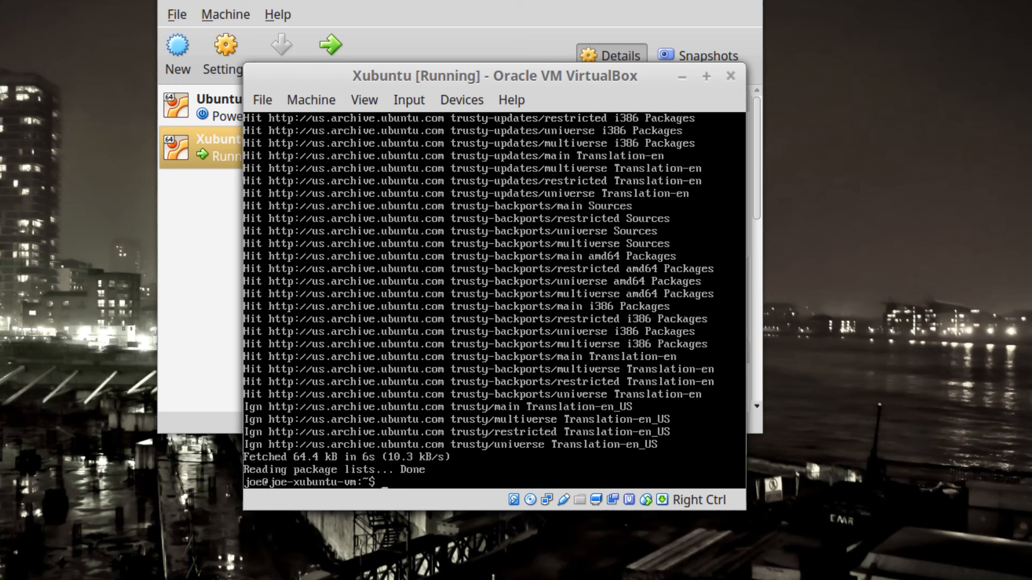
Clear the screen, run 'sudo apt install tasksel' (already newest), and type 'tasksel'.
text(clear)
key(Return)
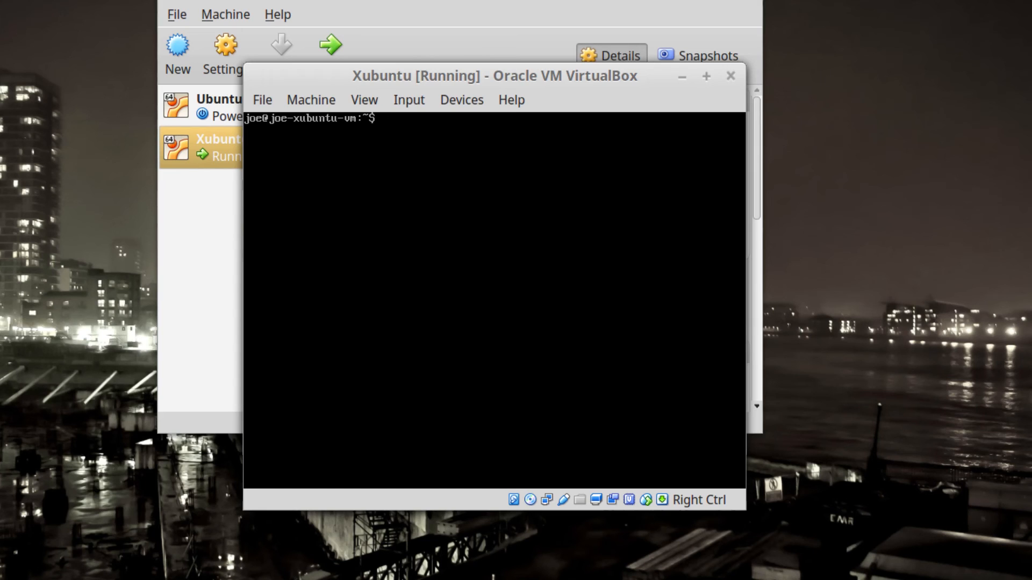
text(sudo apt install tasksel)
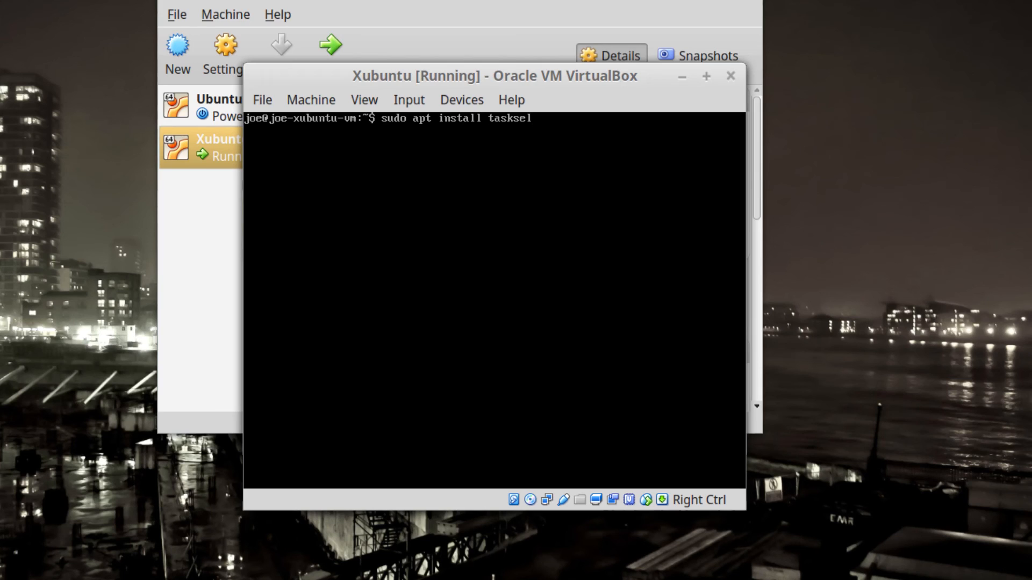
key(Return)
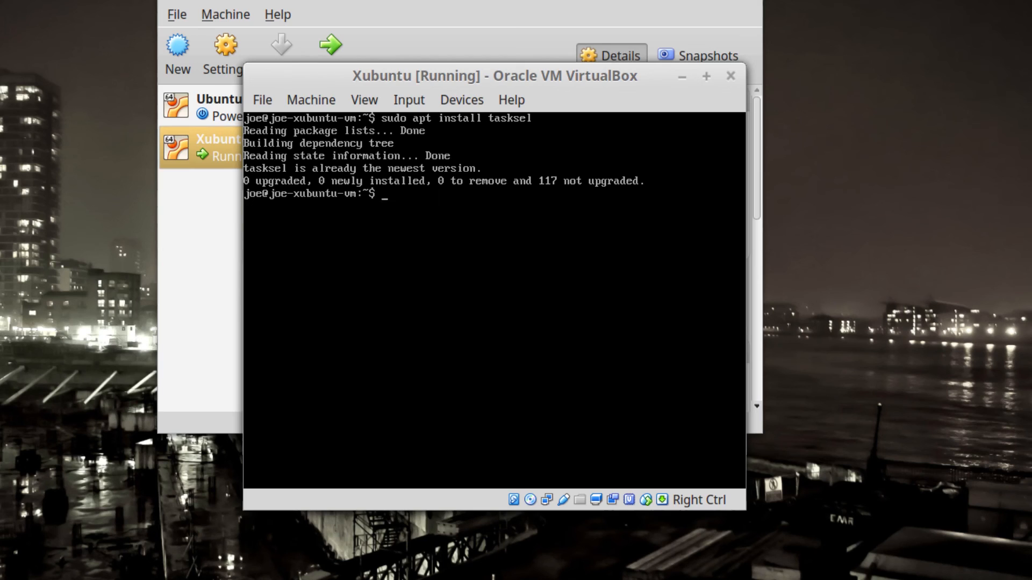
text(tasksel)
Quit the failed unprivileged tasksel, rerun it as 'sudo tasksel', and browse the Software selection list.
key(Return)
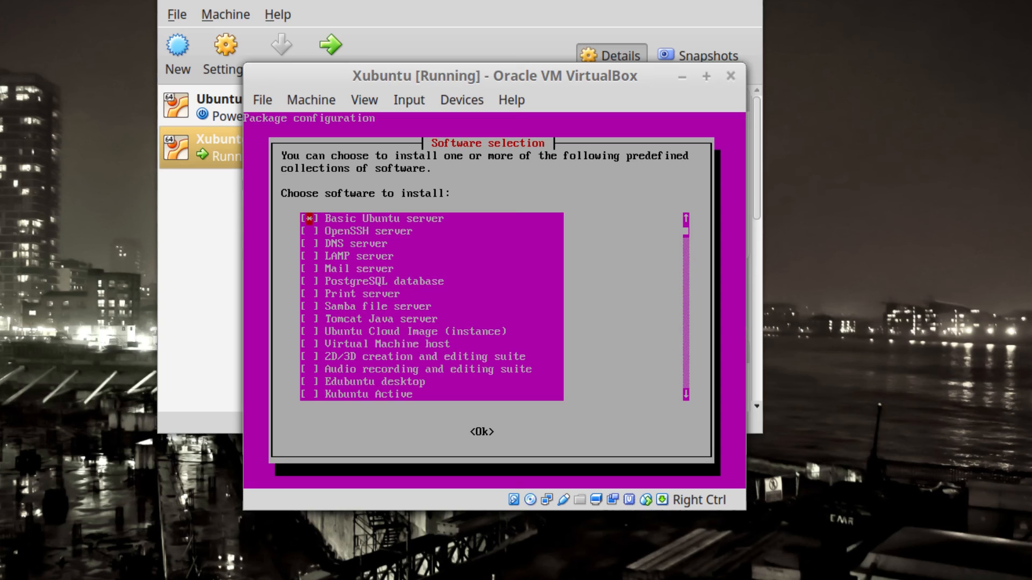
key(Return)
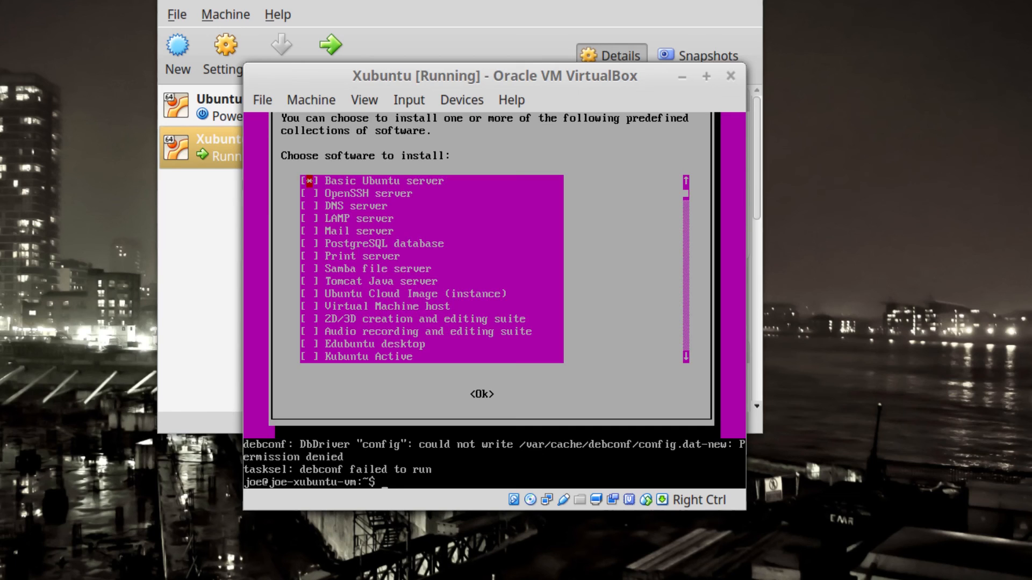
text(sudo tasksel)
key(Return)
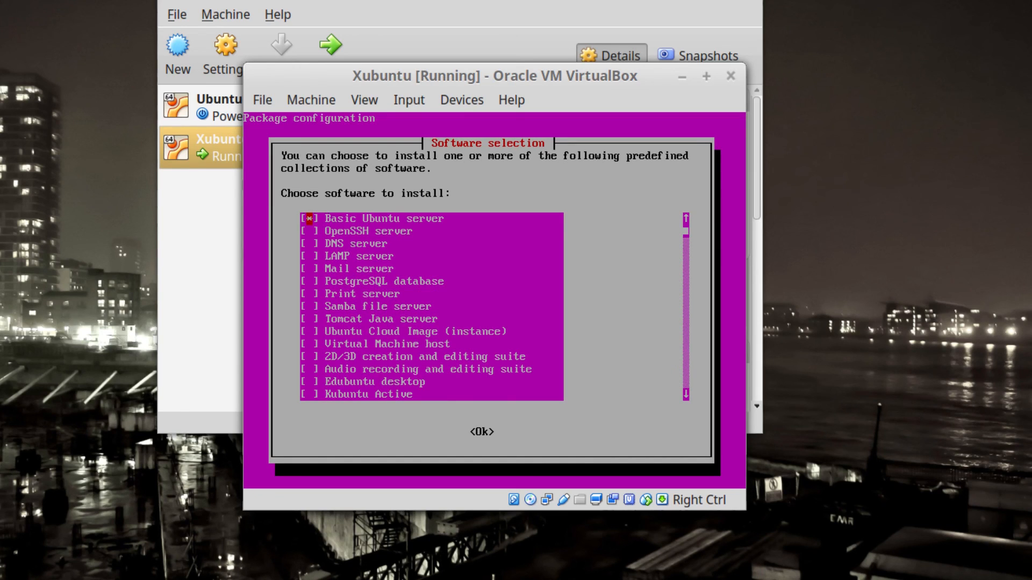
key(Down)
key(Down)
key(Down)
key(Down)
key(Down)
key(Down)
key(Down)
key(Down)
key(Down)
key(Down)
key(Down)
key(Down)
key(Down)
key(Down)
key(Down)
key(Down)
key(Down)
key(Down)
key(Down)
key(Down)
key(Down)
key(Down)
key(Down)
key(Down)
key(Down)
key(Down)
key(Down)
key(Down)
key(Down)
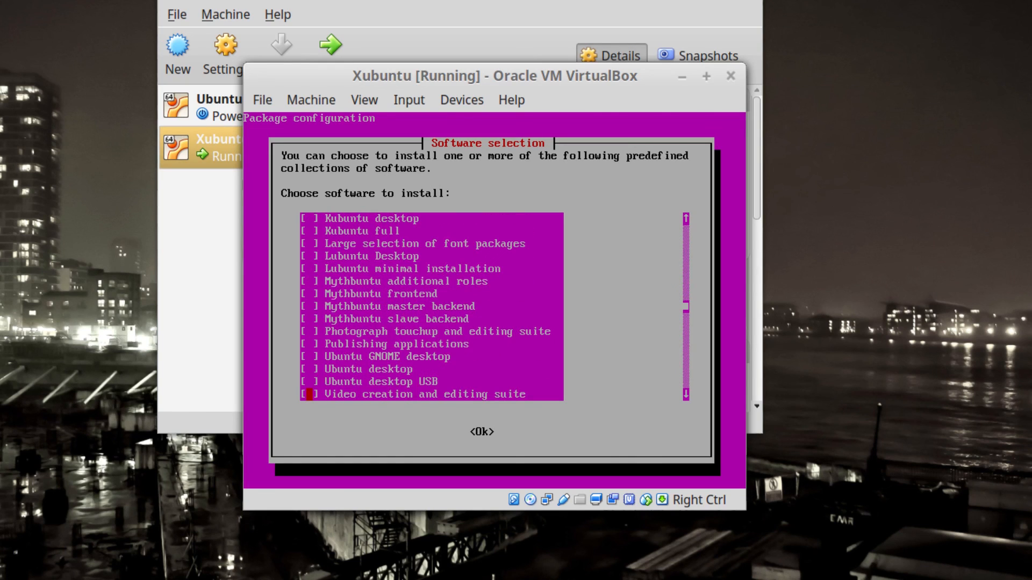
key(Up)
key(Up)
key(Up)
key(Up)
key(Up)
key(Up)
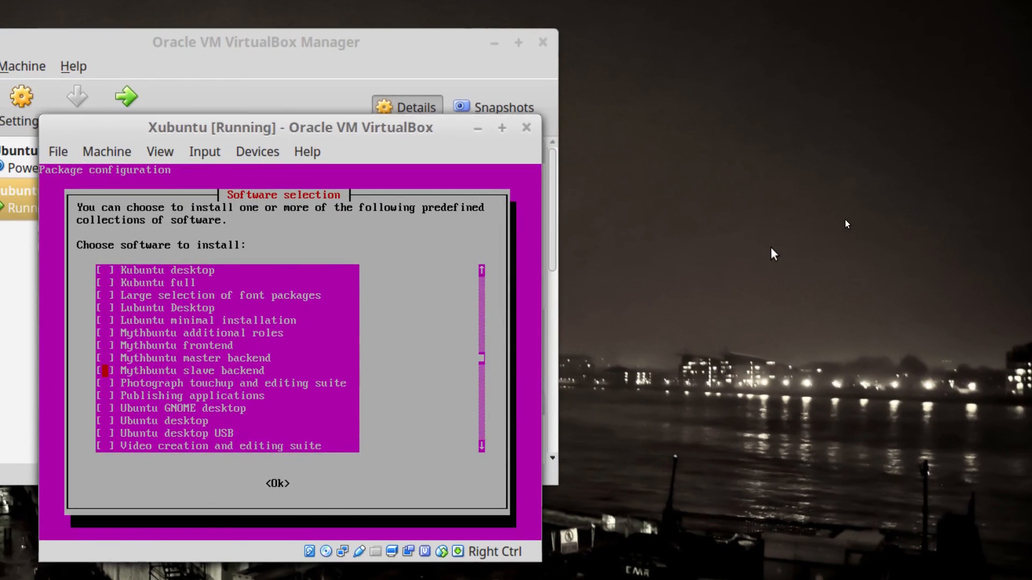
Move down the Software selection list to Xubuntu desktop and tick it with Space.
click(974, 196)
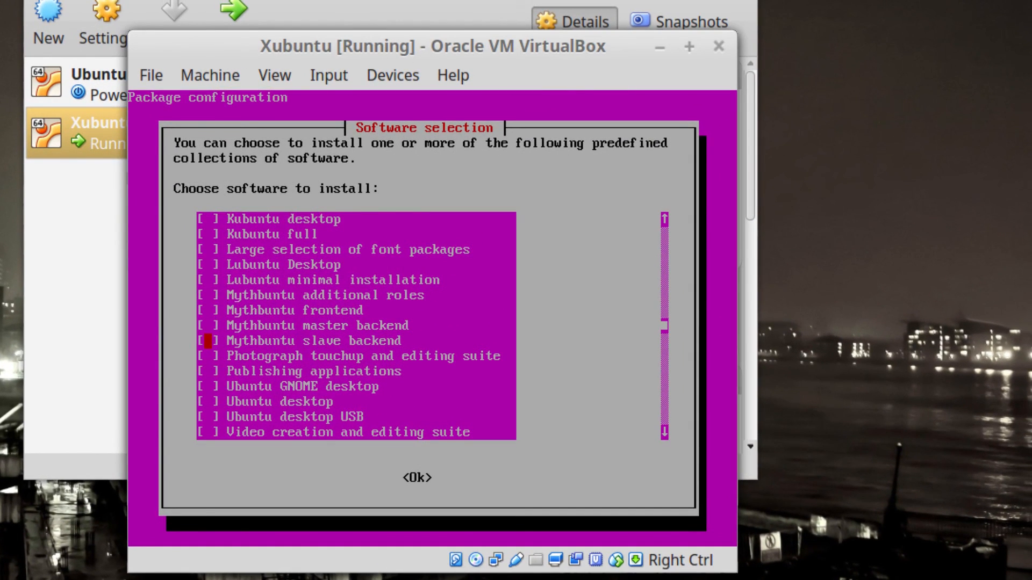
key(Down)
key(Down)
key(Down)
key(Down)
key(Down)
key(Down)
key(Down)
key(Down)
key(Down)
key(Down)
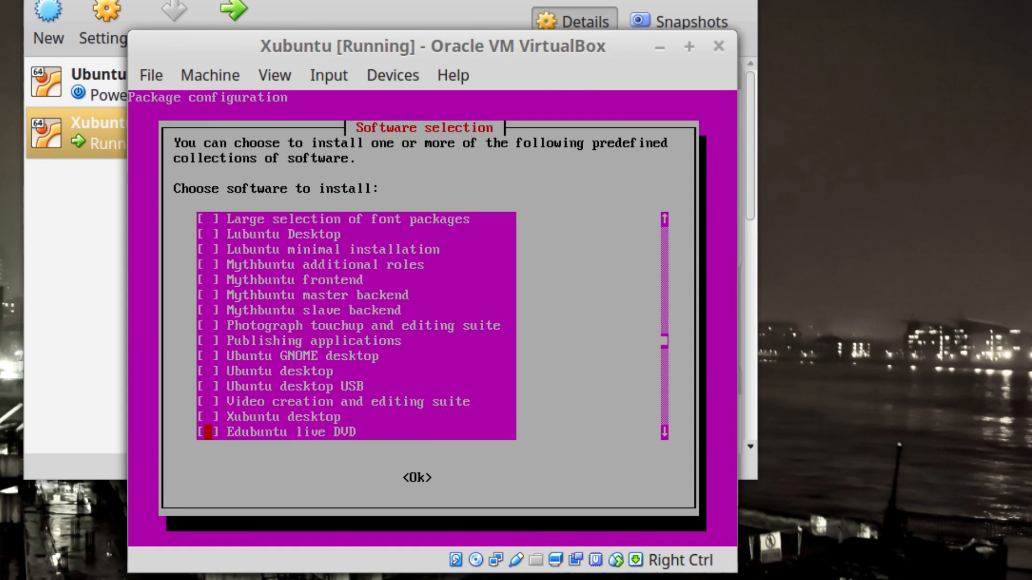
key(Down)
key(Down)
key(Down)
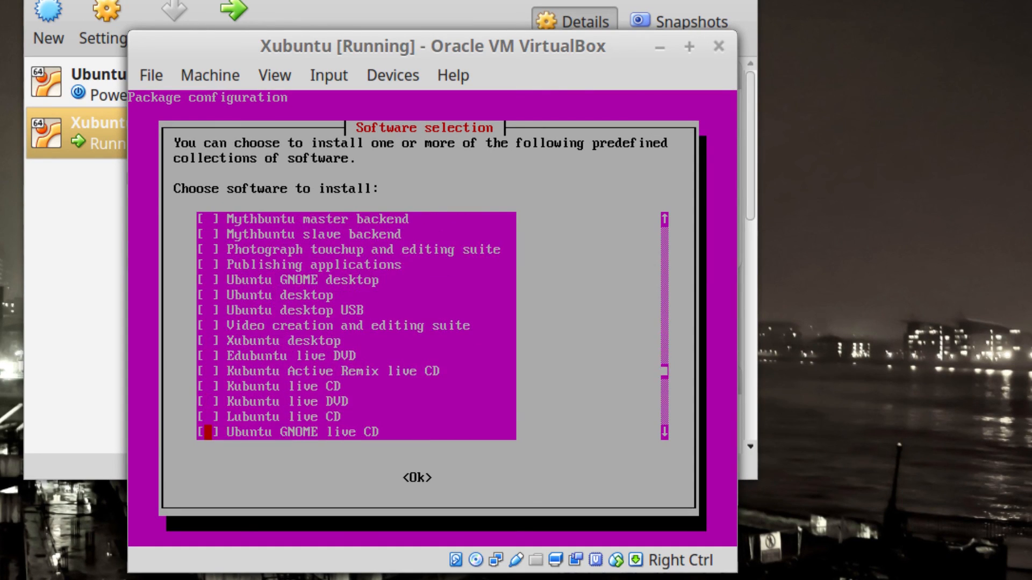
key(Down)
key(Down)
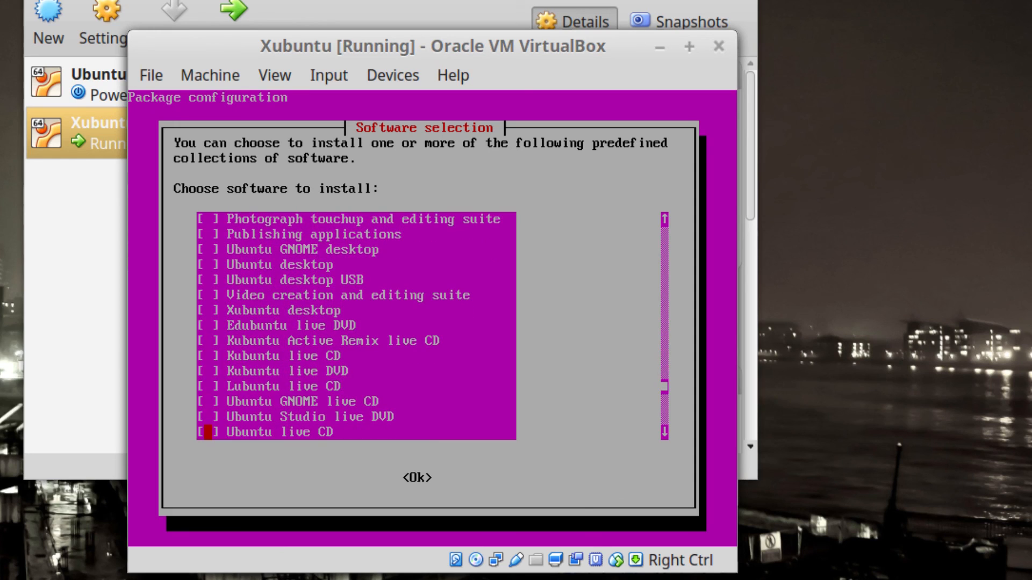
key(Down)
key(Down)
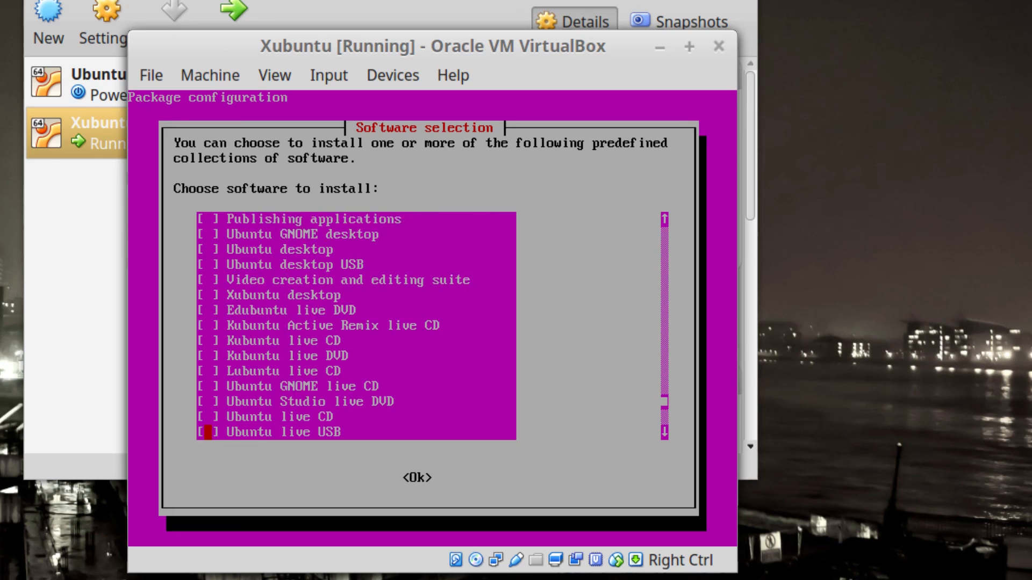
key(Up)
key(Up)
key(Up)
key(Up)
key(Up)
key(Up)
key(Up)
key(Up)
key(Up)
key(Up)
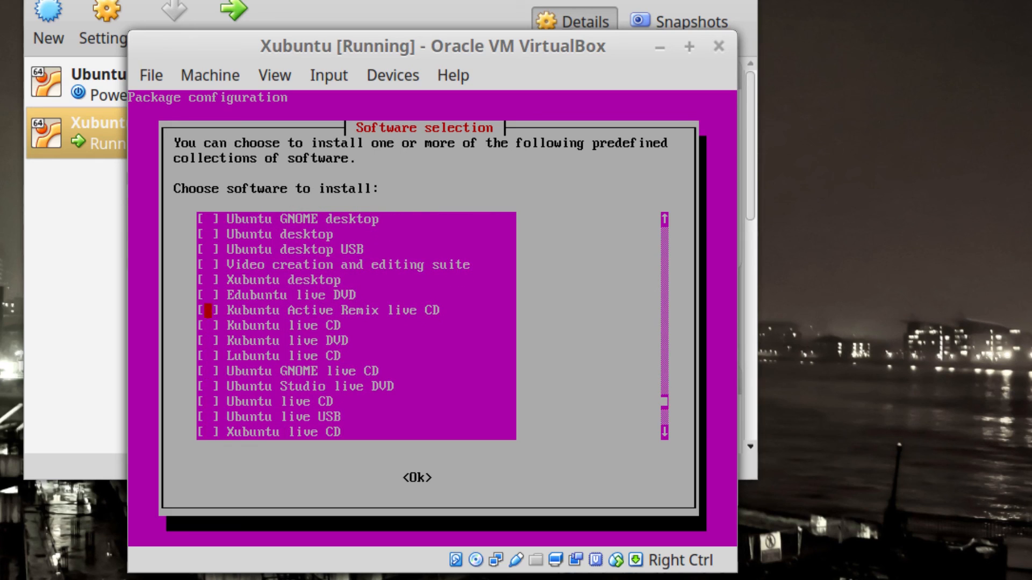
key(space)
Review the remaining collections, leaving Xubuntu desktop ticked, and move focus to <Ok>.
key(Down)
key(Down)
key(Down)
key(Down)
key(Down)
key(Down)
key(Down)
key(Down)
key(Down)
key(Down)
key(Down)
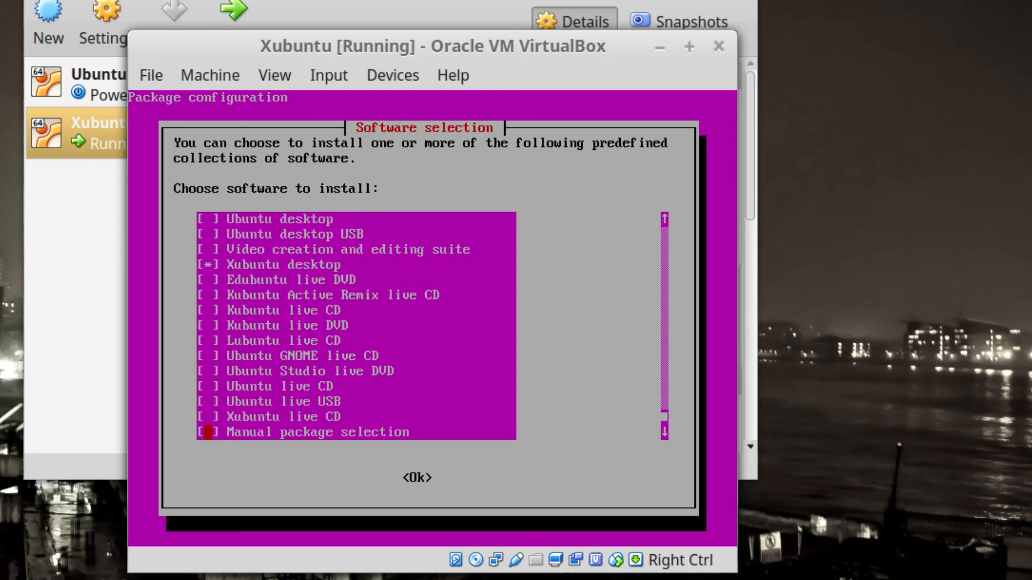
key(Up)
key(Up)
key(Up)
key(Up)
key(Up)
key(Up)
key(Up)
key(Up)
key(Up)
key(Up)
key(Up)
key(Up)
key(Up)
key(Up)
key(Up)
key(Up)
key(Up)
key(Up)
key(Up)
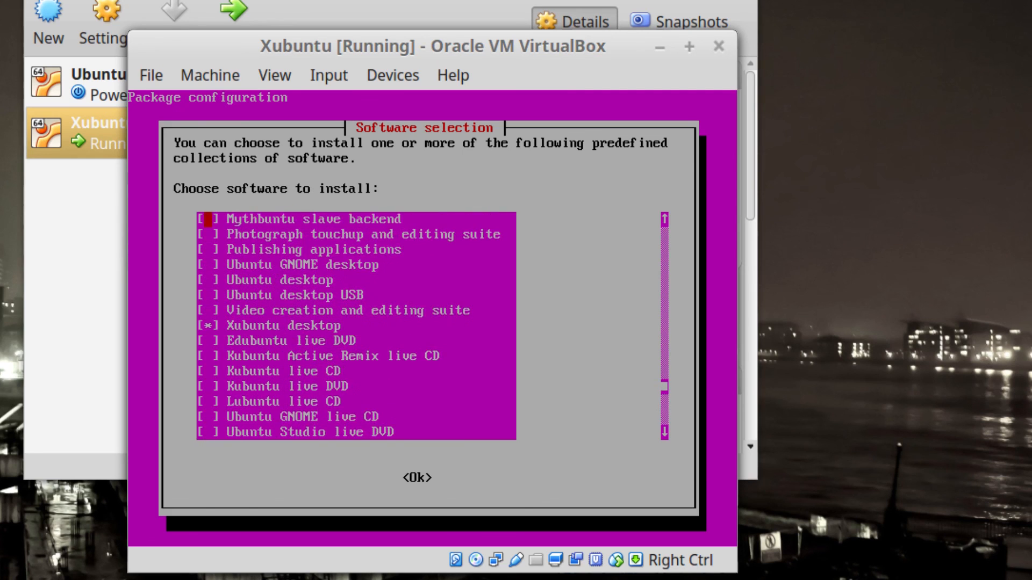
key(Up)
key(Up)
key(Up)
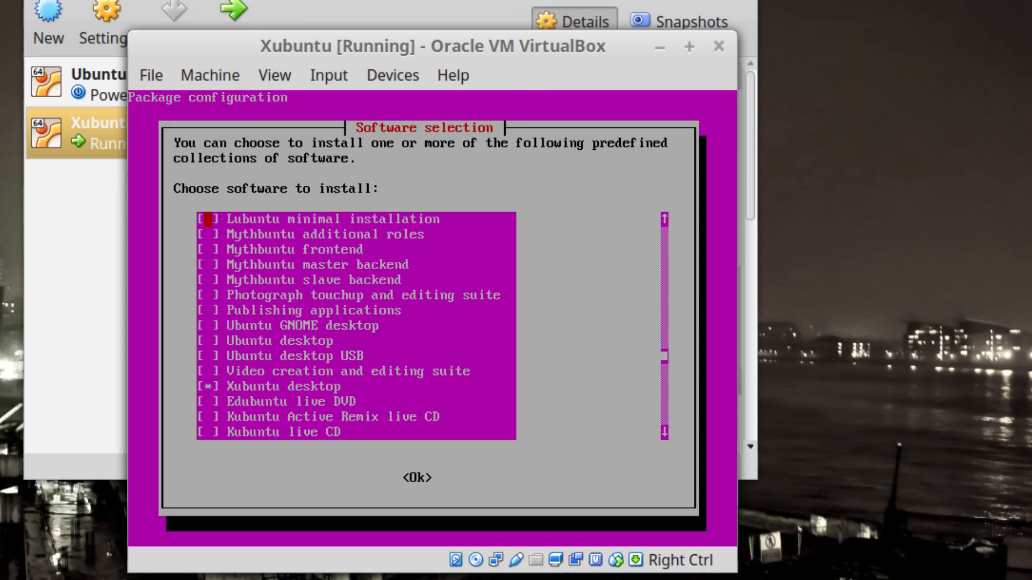
key(Up)
key(Up)
key(Up)
key(Up)
key(Up)
key(Up)
key(Up)
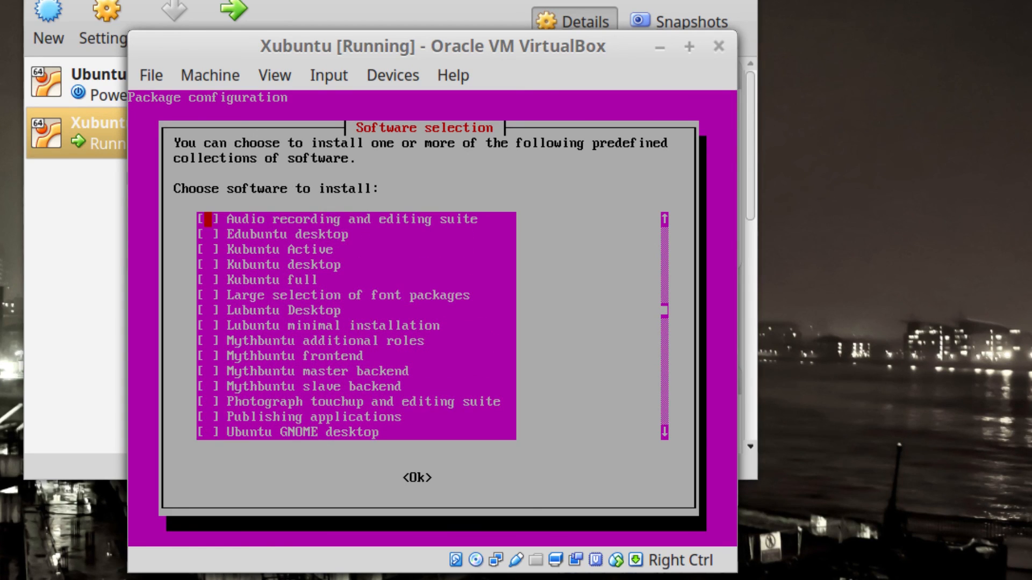
key(Up)
key(Up)
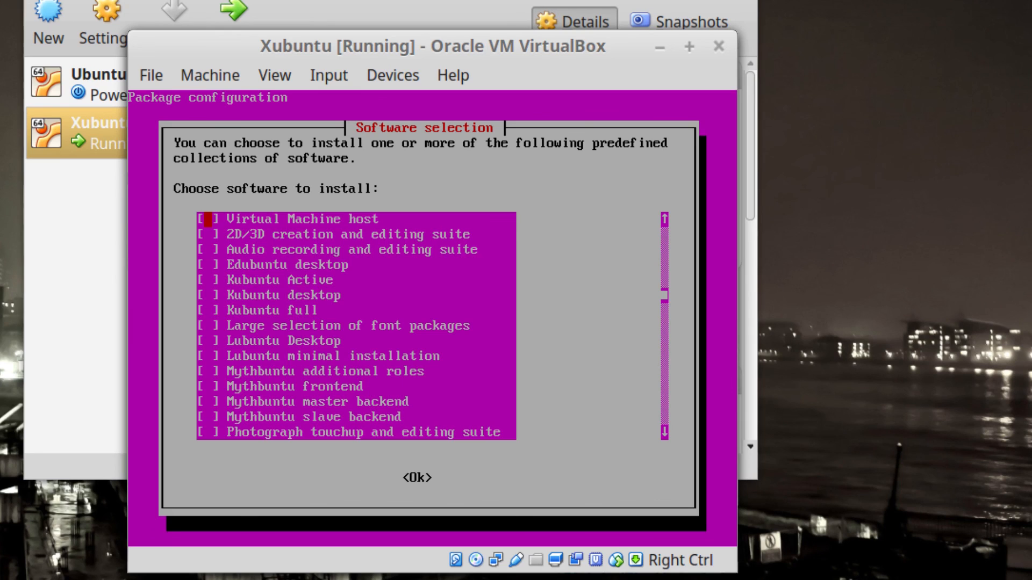
key(Down)
key(Down)
key(Down)
key(Down)
key(Down)
key(Down)
key(Down)
key(Down)
key(Down)
key(Down)
key(Down)
key(Down)
key(Down)
key(Up)
key(Up)
key(Up)
key(Up)
key(Up)
key(Up)
key(Up)
key(Up)
key(Up)
key(Up)
key(Up)
key(Up)
key(Up)
key(Down)
key(Down)
key(Down)
key(Down)
key(Down)
key(Down)
key(Down)
key(Down)
key(Down)
key(Down)
key(Down)
key(Down)
key(Down)
key(Down)
key(Down)
key(Down)
key(Down)
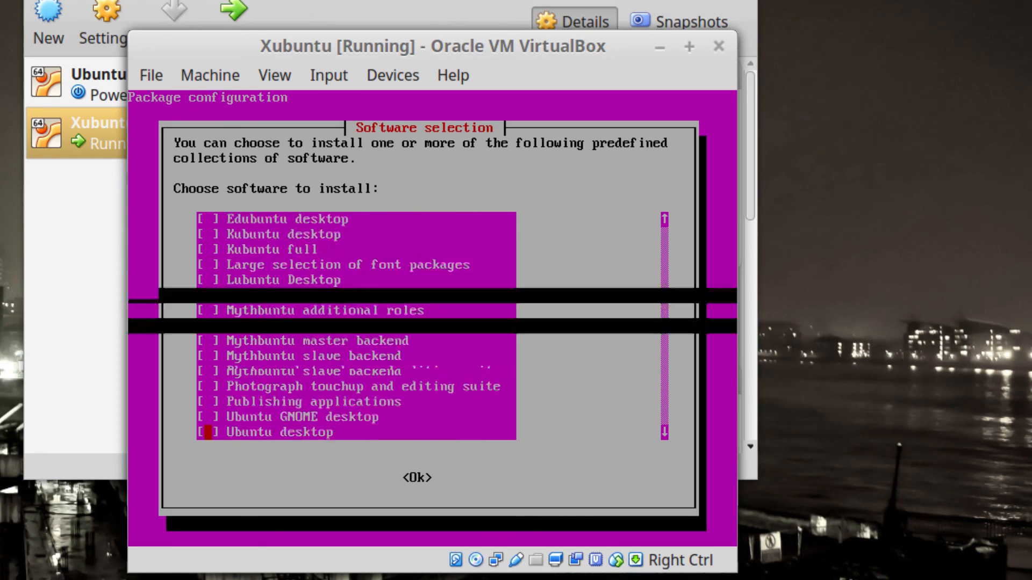
key(Down)
key(Down)
key(Down)
key(Down)
key(Down)
key(Down)
key(Down)
key(Down)
key(Down)
key(Down)
key(Down)
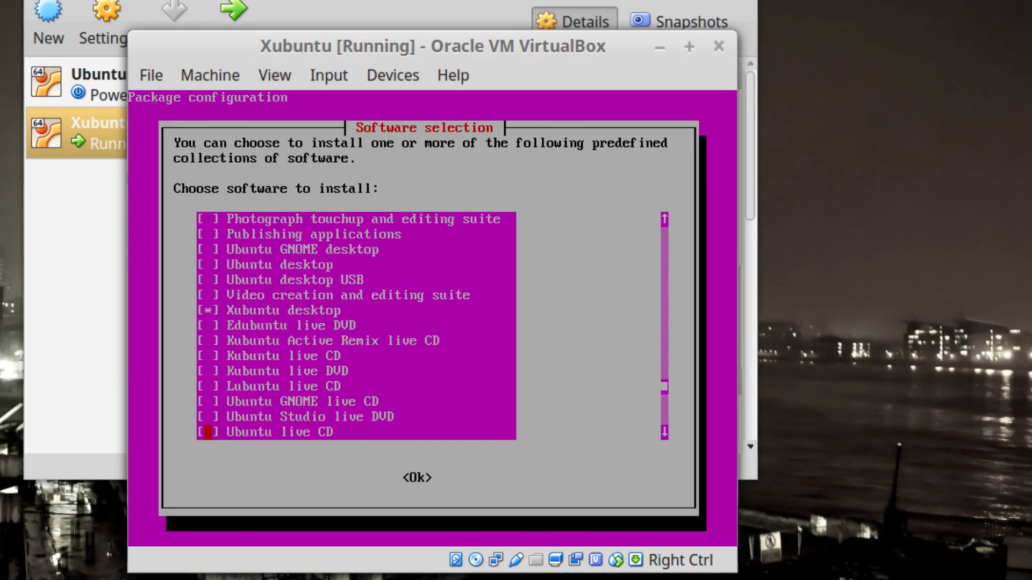
key(Up)
key(Up)
key(Up)
key(Up)
key(Up)
key(Up)
key(Up)
key(Up)
key(Up)
key(Up)
key(Up)
key(Down)
key(Down)
key(Down)
key(Down)
key(Down)
key(Down)
key(Down)
key(Down)
key(Down)
key(Down)
key(Down)
key(Down)
key(Down)
key(Down)
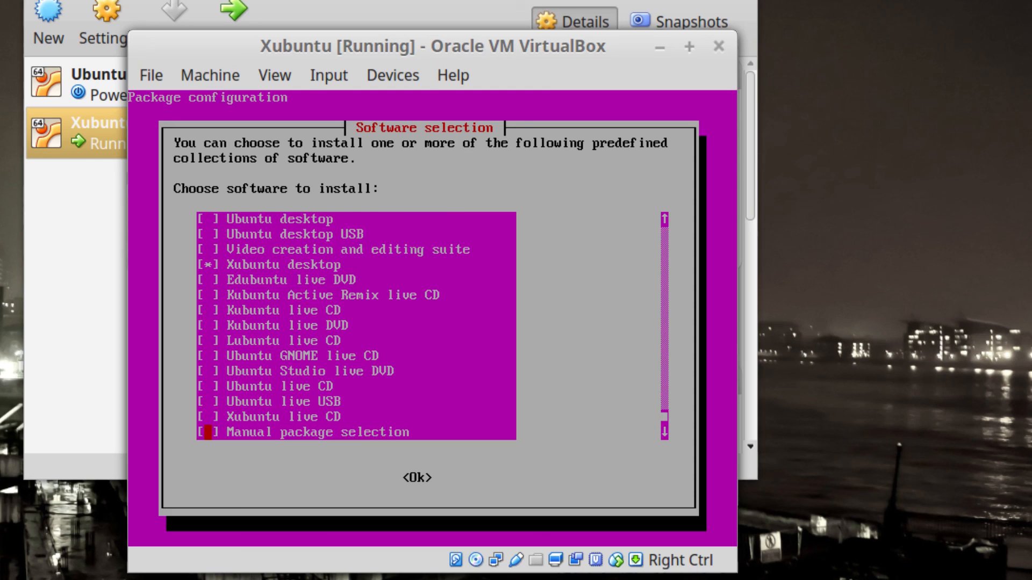
key(Tab)
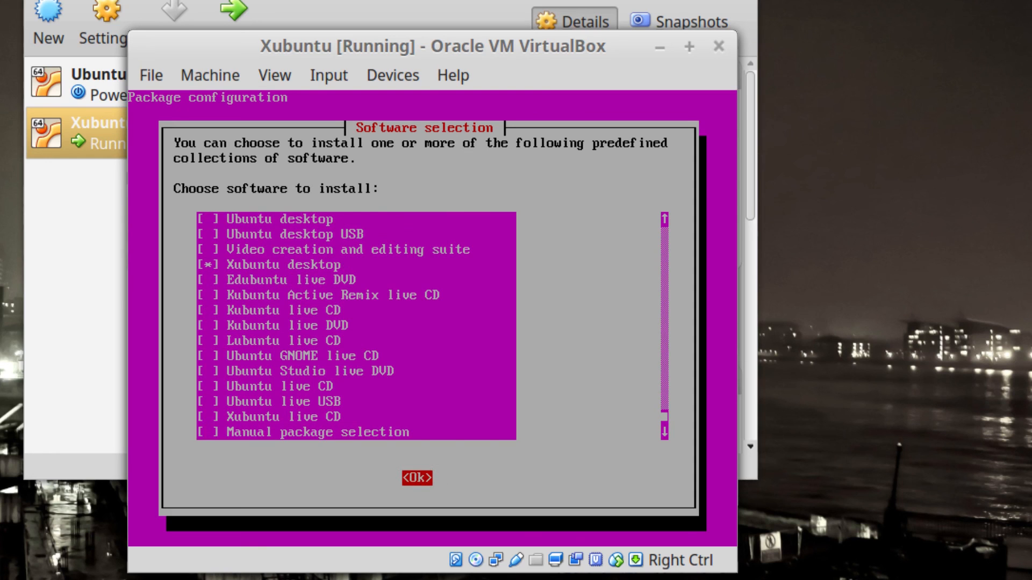